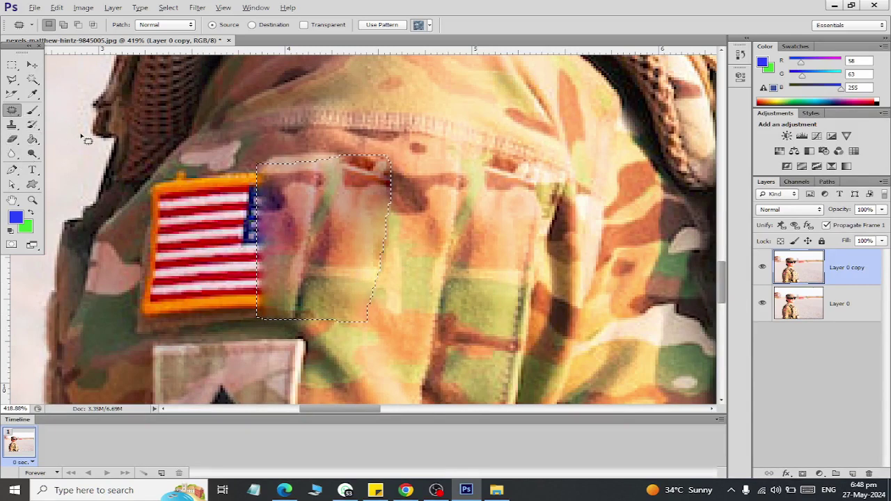
Patch the flag's star field with camouflage fabric dragged from the right.
left_click_drag(299, 261, 446, 265)
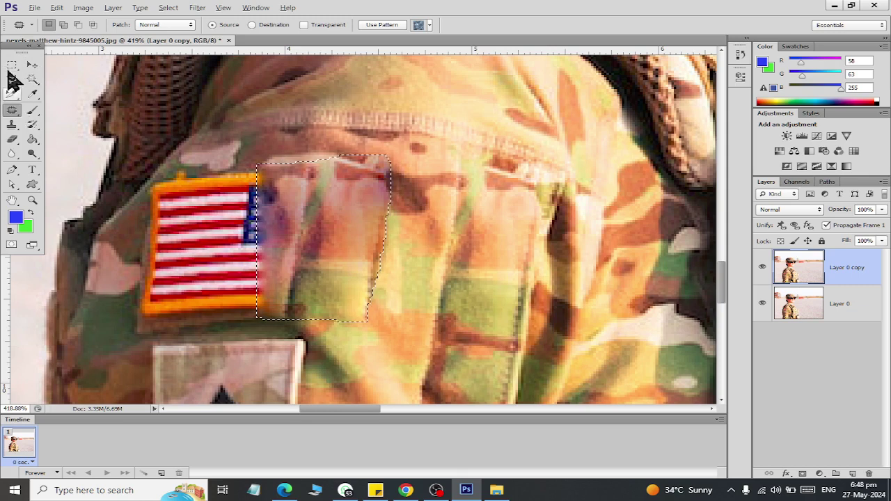
left_click(12, 67)
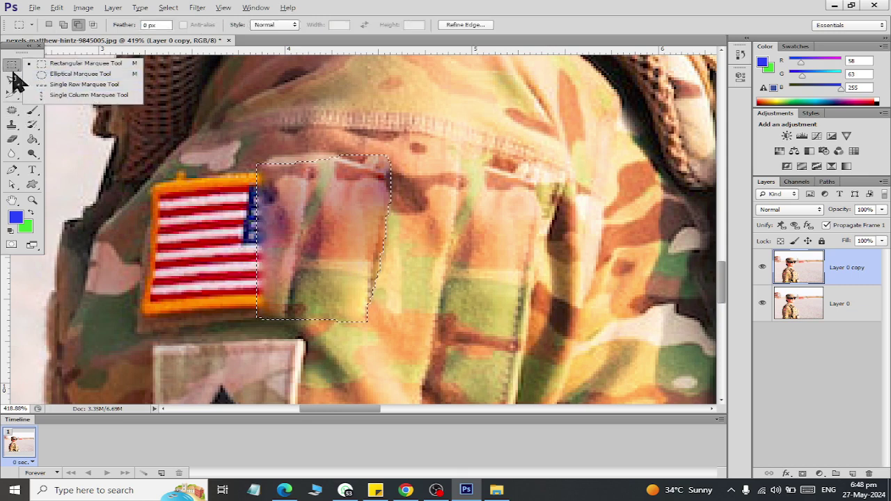
left_click(12, 81)
With the Lasso, shift the selection right, deselect, and hide the copy layer.
left_click(14, 82)
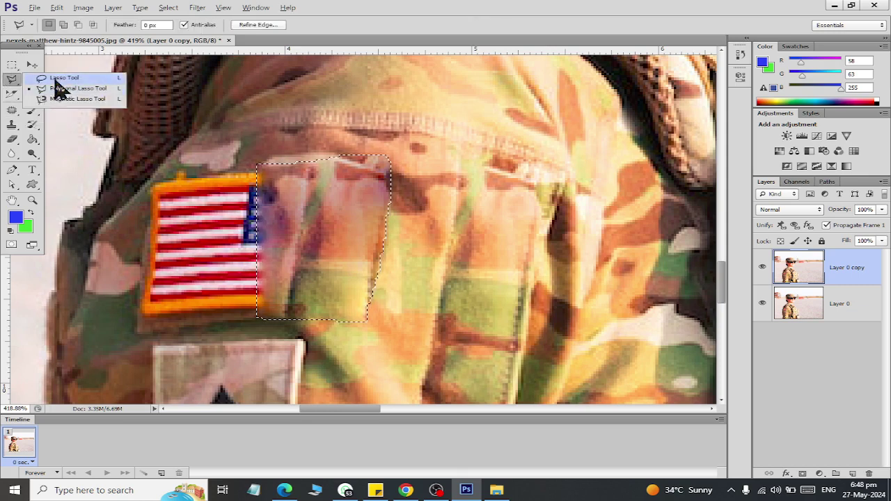
left_click(55, 83)
left_click_drag(338, 254, 462, 254)
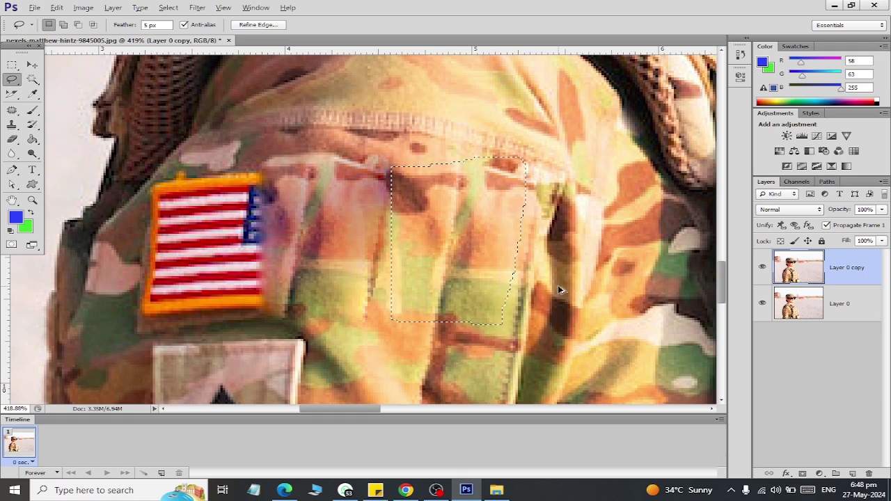
key("ctrl+d")
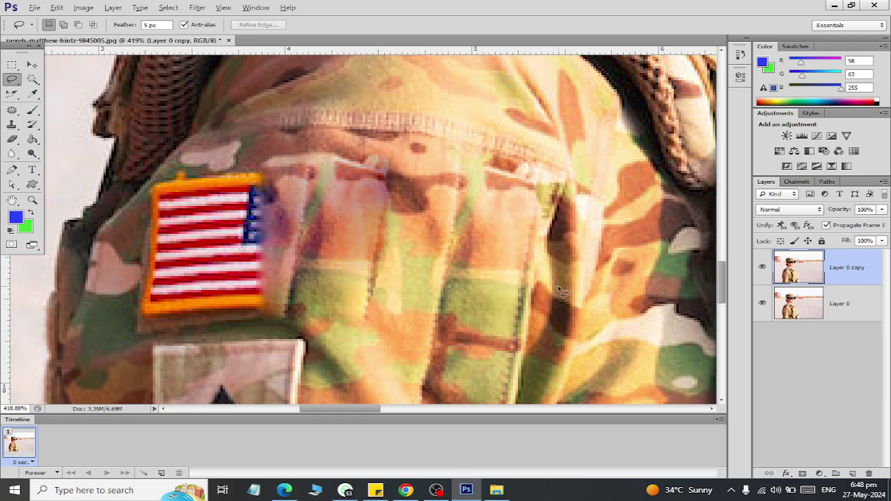
left_click(762, 268)
Delete the patched Layer 0 copy and duplicate the original photo layer with Ctrl+J.
left_click(762, 267)
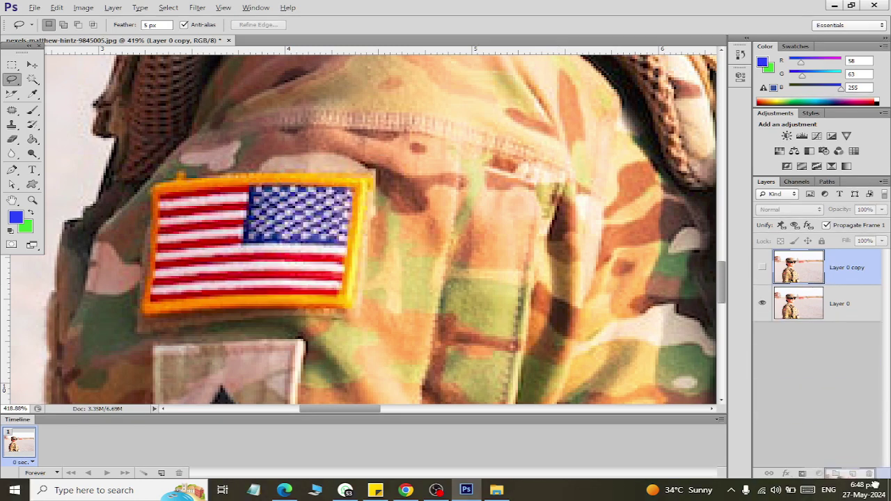
left_click_drag(875, 484, 869, 474)
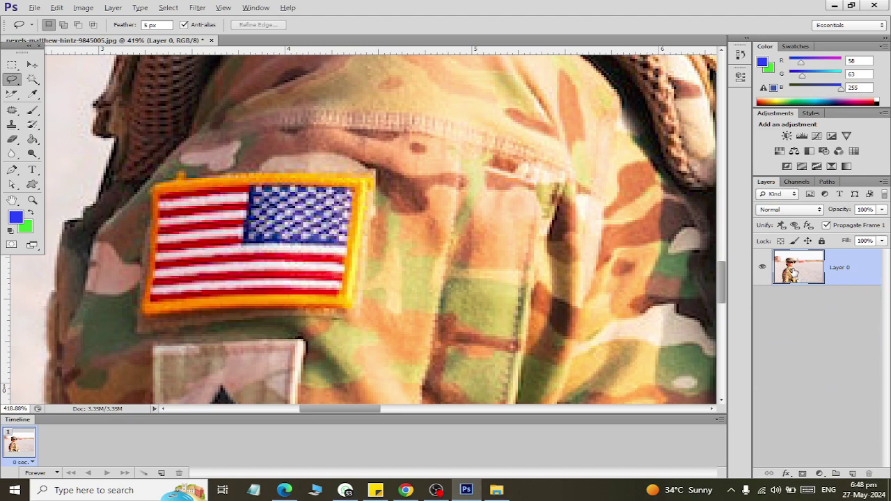
key("ctrl+j")
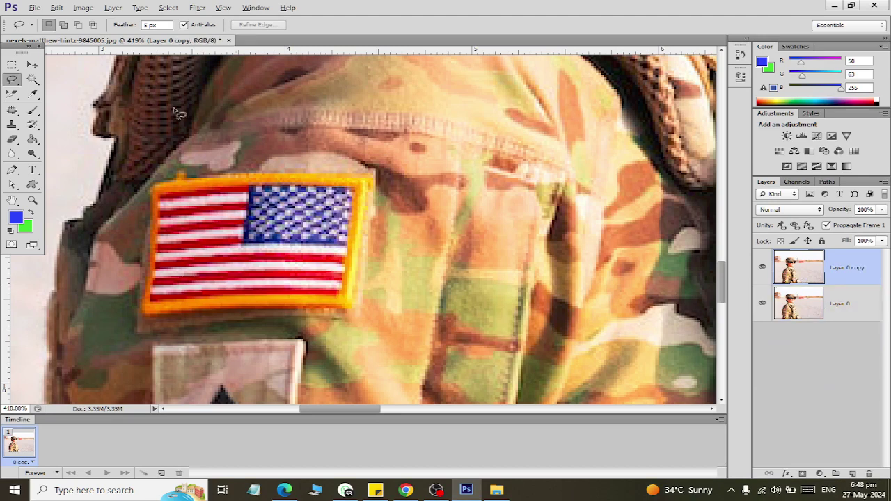
With Content-Aware Move in Extend mode, lasso the flag and drag a copy to its right.
left_click(12, 111)
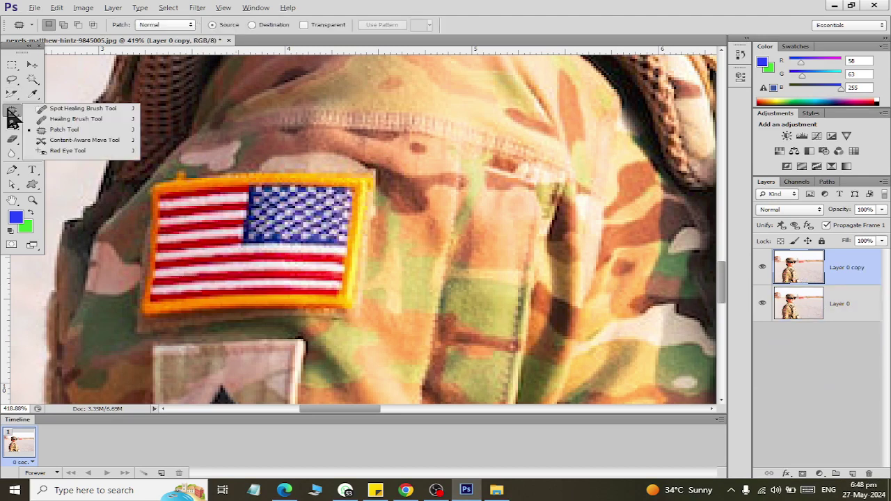
left_click(59, 142)
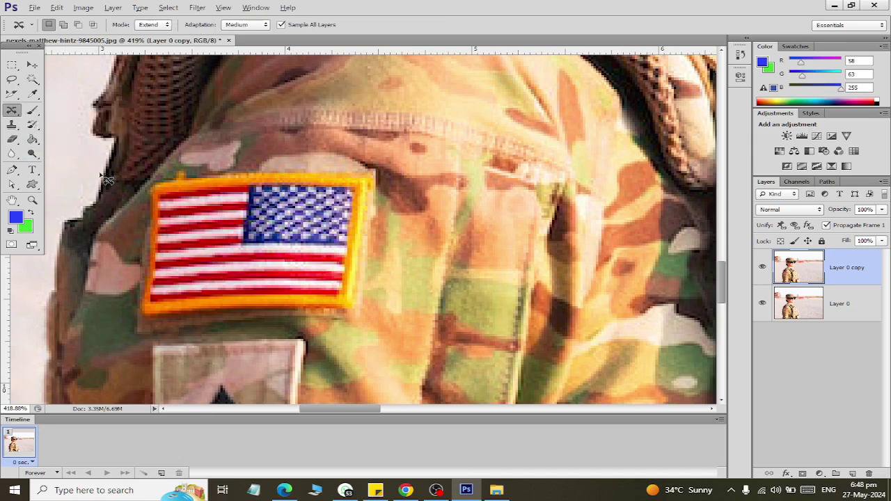
mouse_move(162, 179)
left_mouse_down()
mouse_move(142, 285)
mouse_move(362, 331)
mouse_move(394, 211)
mouse_move(342, 160)
mouse_move(152, 183)
left_mouse_up()
left_click_drag(218, 253, 468, 249)
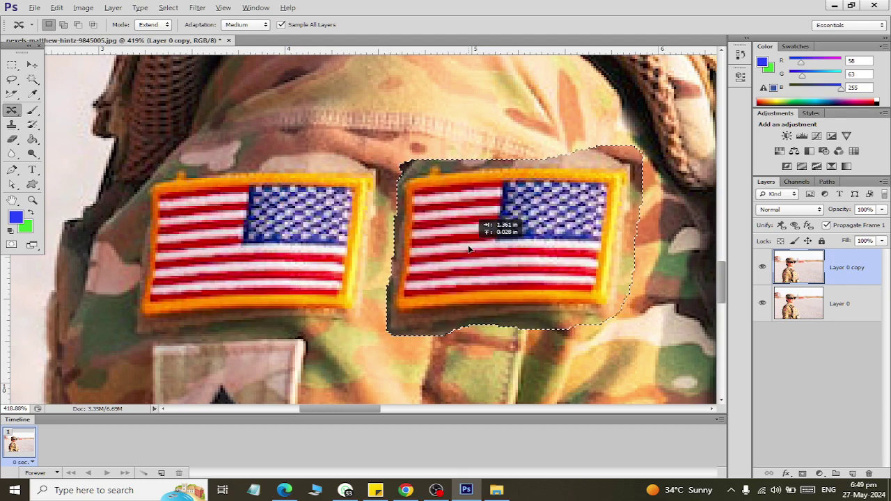
Undo the extended flag, try moving the flag right in Move mode, then undo it.
key("ctrl+z")
left_click(162, 32)
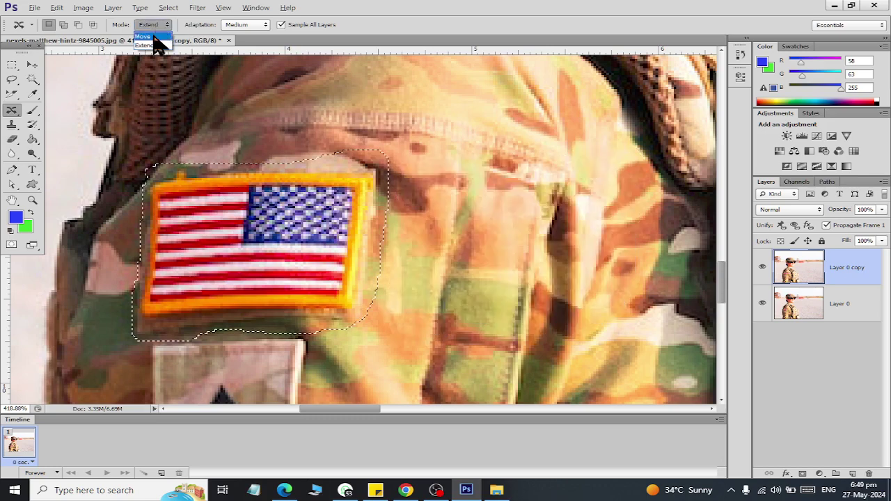
left_click(160, 40)
mouse_move(252, 235)
left_mouse_down()
mouse_move(512, 241)
mouse_move(491, 231)
left_mouse_up()
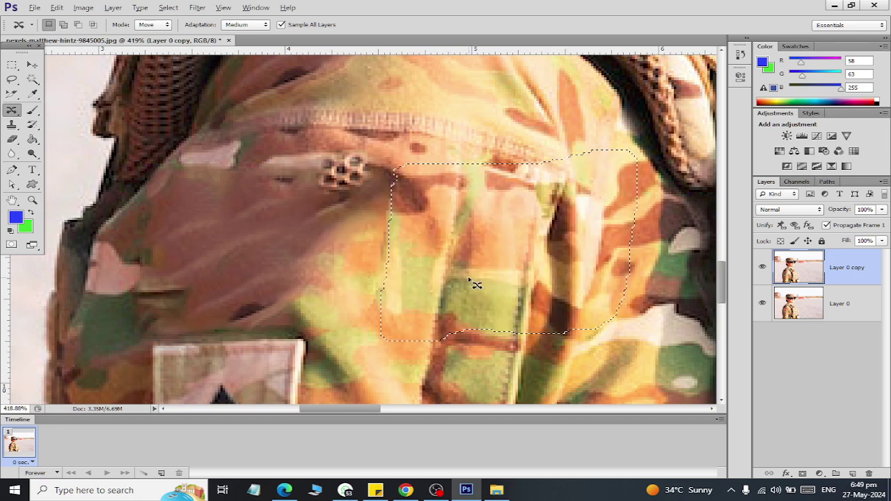
key("ctrl+d")
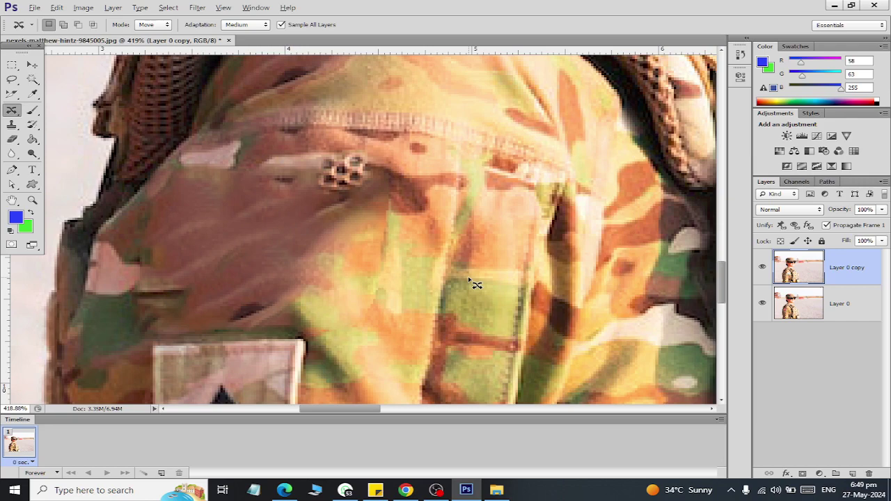
key("ctrl+alt+z")
key("ctrl+alt+z")
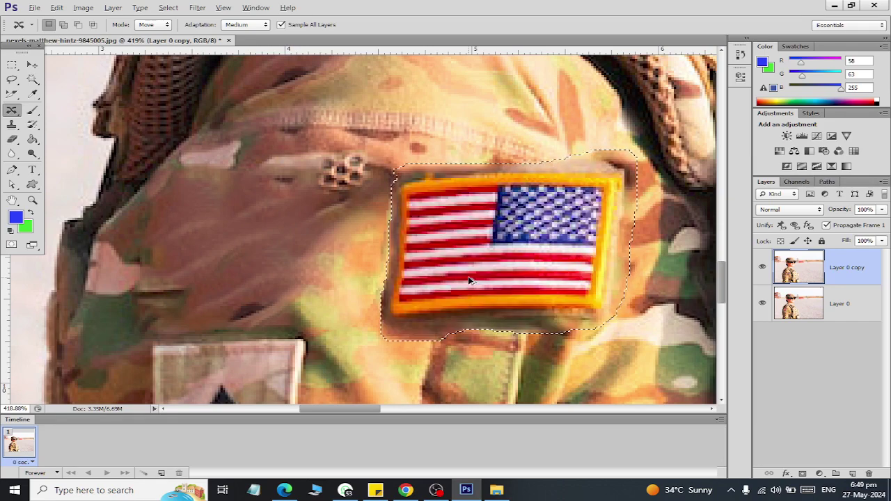
key("ctrl+alt+z")
key("ctrl+alt+z")
key("ctrl+alt+z")
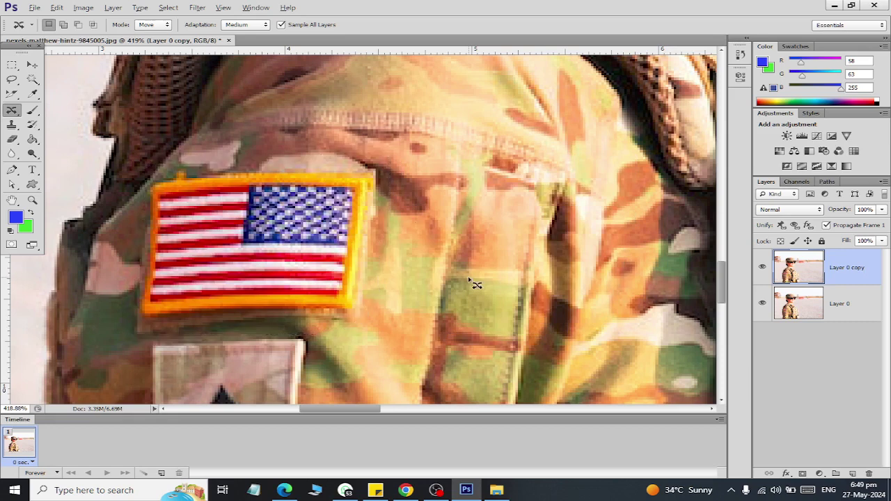
Outline the flag again with Content-Aware Move in Move mode, shift it right, and undo.
right_click(12, 111)
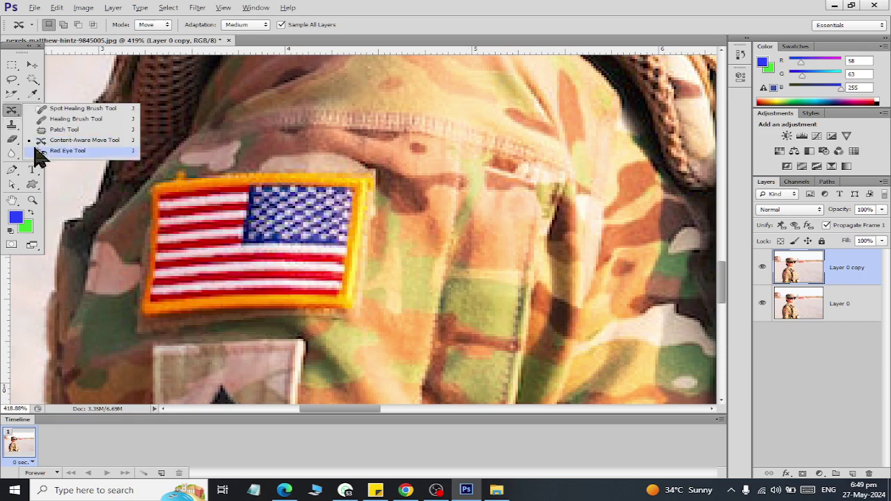
left_click(42, 140)
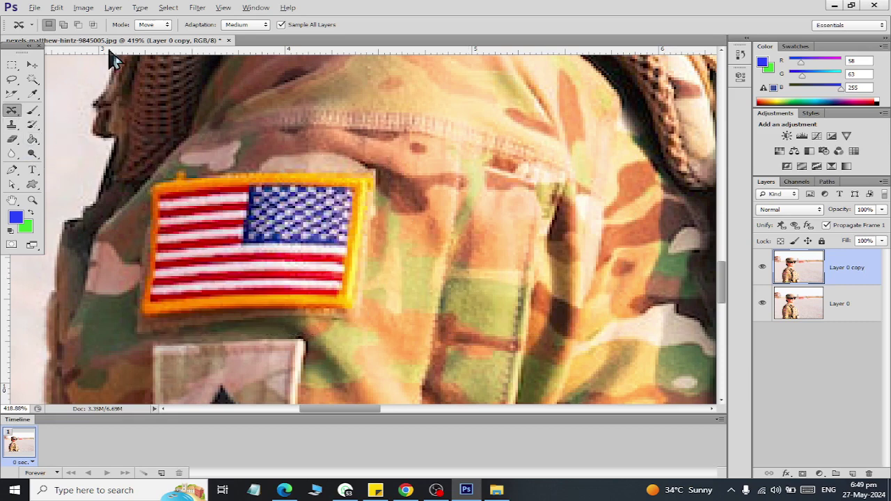
left_click(152, 25)
left_click(149, 37)
mouse_move(253, 213)
left_mouse_down()
mouse_move(271, 334)
mouse_move(348, 335)
left_mouse_up()
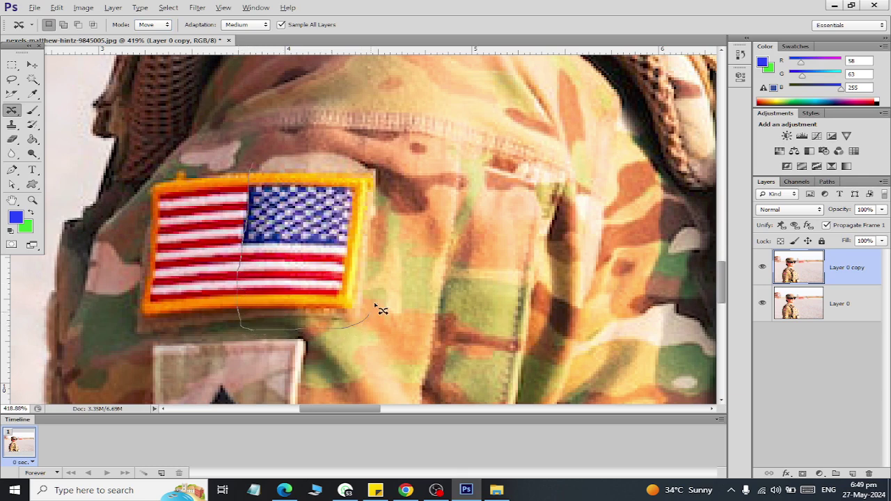
mouse_move(382, 310)
left_mouse_down()
mouse_move(391, 170)
mouse_move(249, 173)
left_mouse_up()
mouse_move(276, 252)
left_mouse_down()
mouse_move(401, 275)
mouse_move(425, 263)
left_mouse_up()
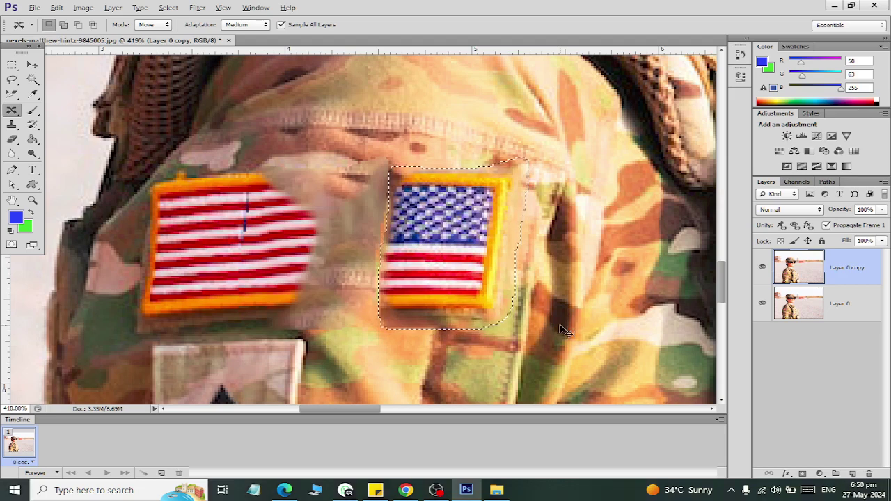
key("ctrl+z")
Zoom in, content-aware move the area by the flag's corner, and delete the stray corner copy.
scroll(255, 219, "up", 1)
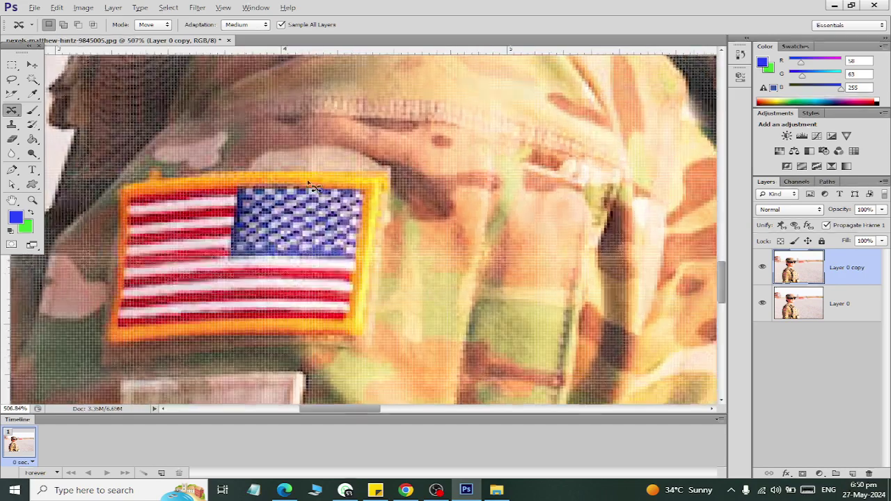
mouse_move(340, 154)
left_mouse_down()
mouse_move(357, 227)
mouse_move(422, 177)
mouse_move(350, 154)
left_mouse_up()
mouse_move(385, 209)
left_mouse_down()
mouse_move(388, 198)
mouse_move(457, 197)
left_mouse_up()
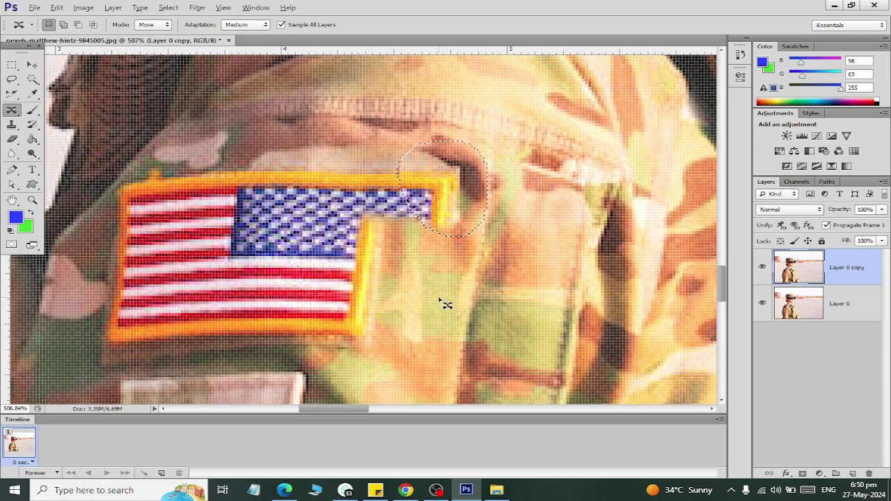
key("ctrl+z")
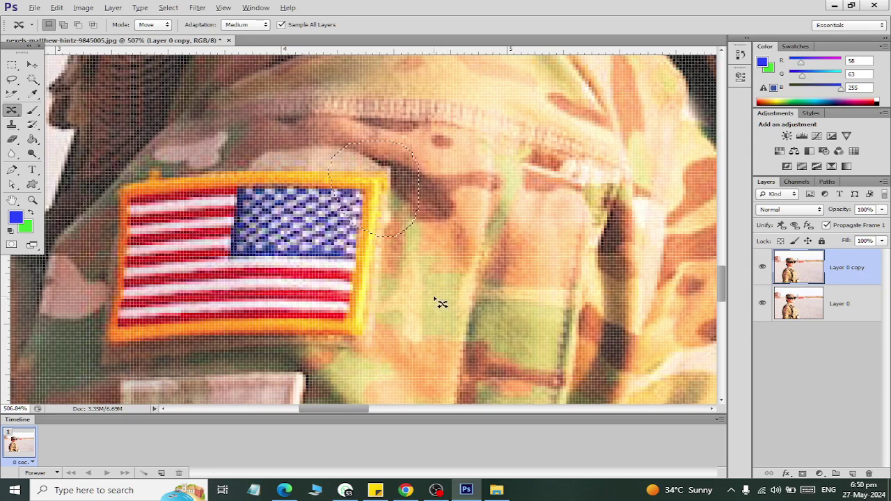
mouse_move(369, 210)
left_mouse_down()
mouse_move(501, 224)
mouse_move(509, 238)
left_mouse_up()
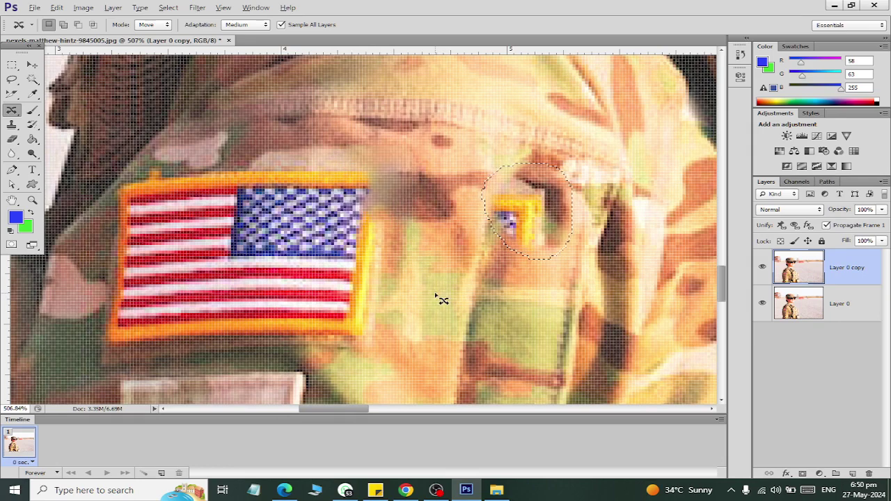
key("Delete")
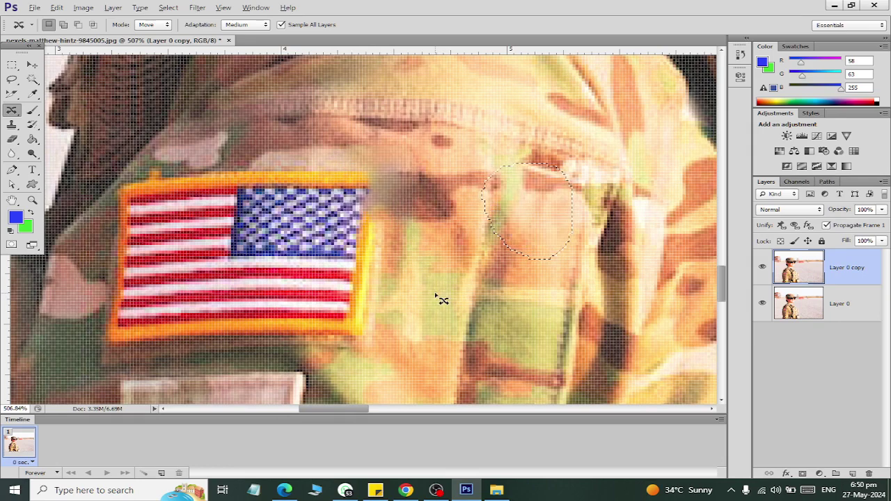
key("ctrl+d")
Shift another small area beside the flag corner, deselect, and zoom back out.
scroll(506, 157, "up", 1)
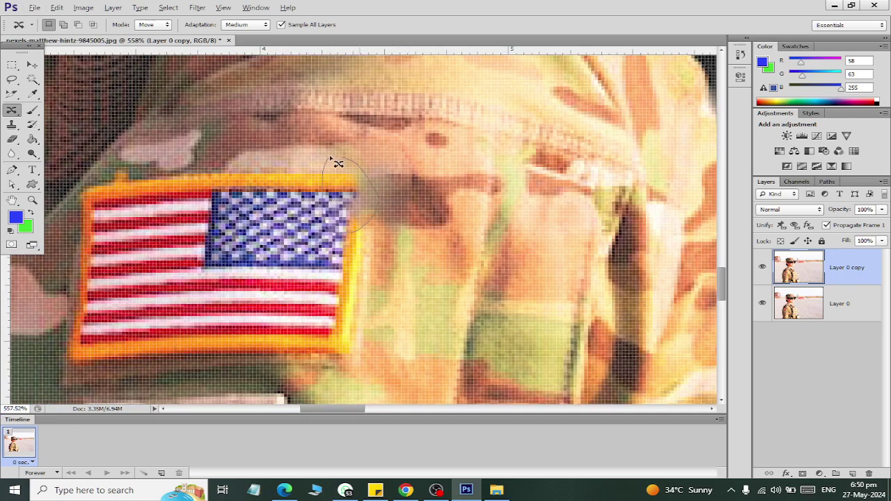
mouse_move(364, 235)
left_mouse_down()
mouse_move(334, 229)
mouse_move(526, 211)
left_mouse_up()
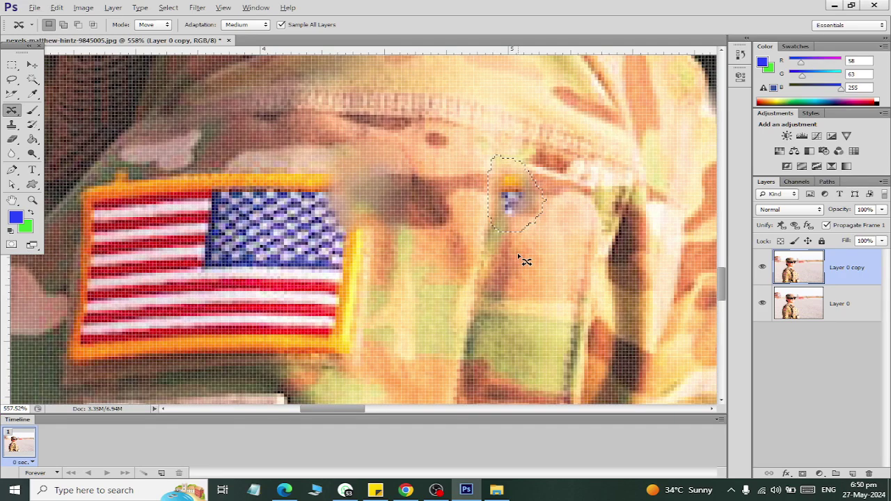
key("ctrl+d")
scroll(378, 230, "down", 1)
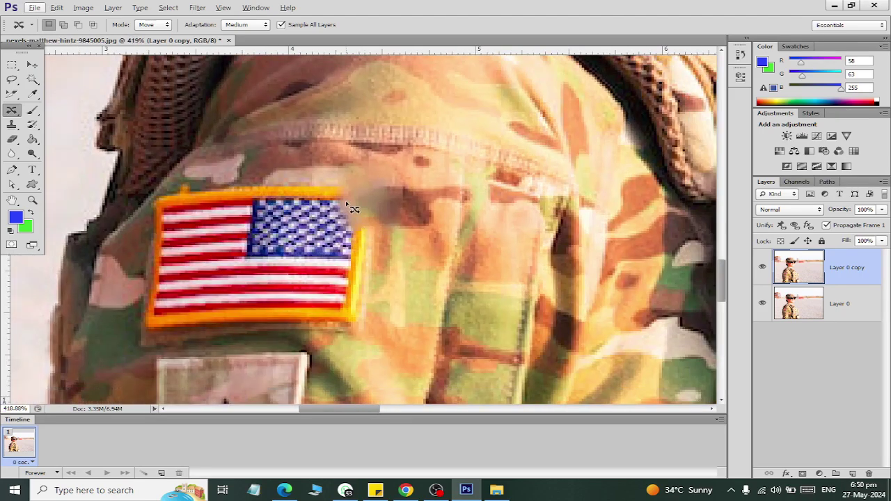
scroll(376, 195, "down", 1)
scroll(387, 190, "down", 1)
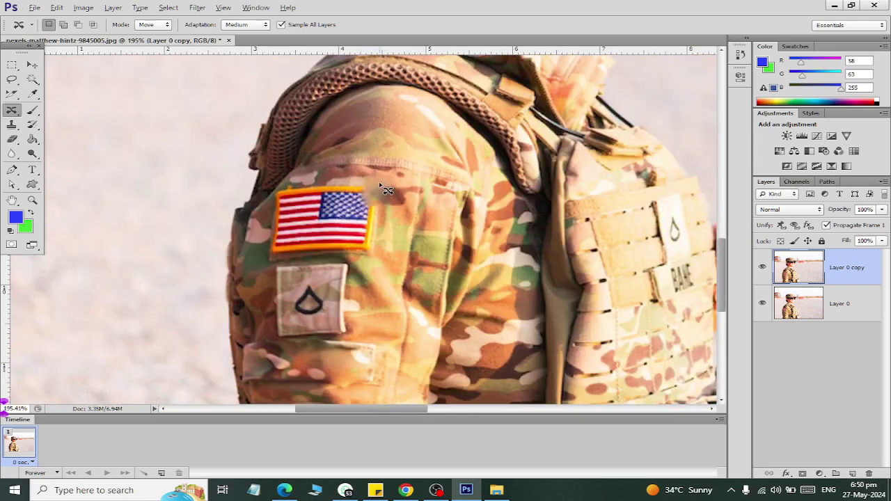
Check the 72 ppi resolution in Image Size without changes, then bring up the Open dialog.
key("ctrl+alt+i")
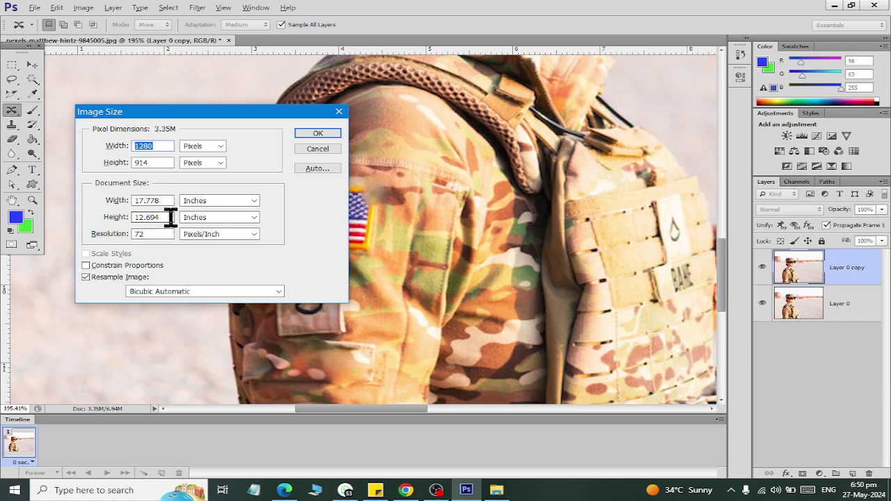
left_click(155, 234)
double_click(155, 234)
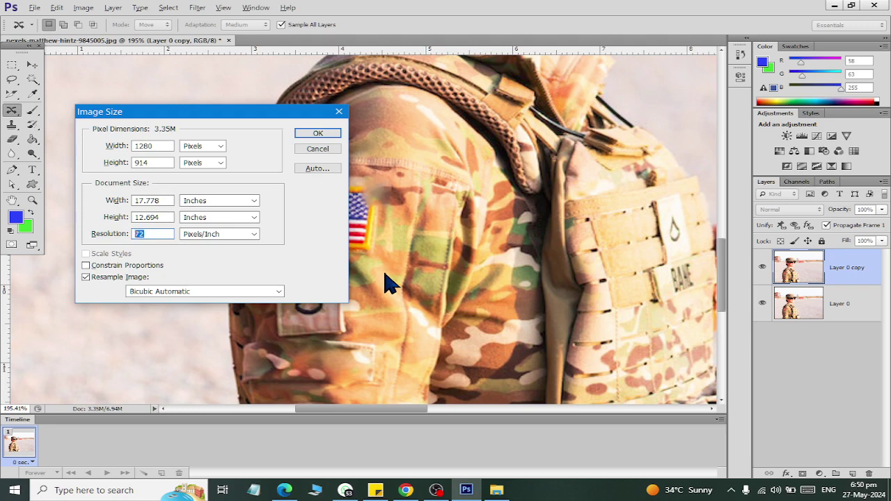
key("Return")
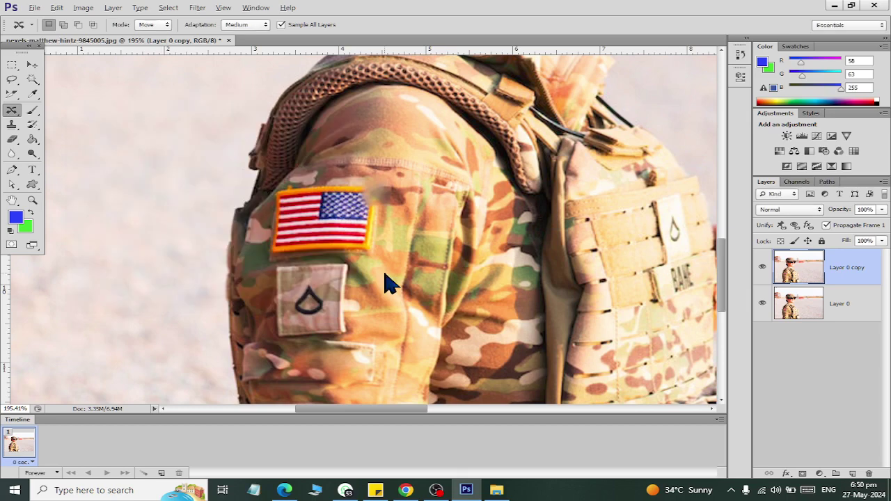
key("ctrl+o")
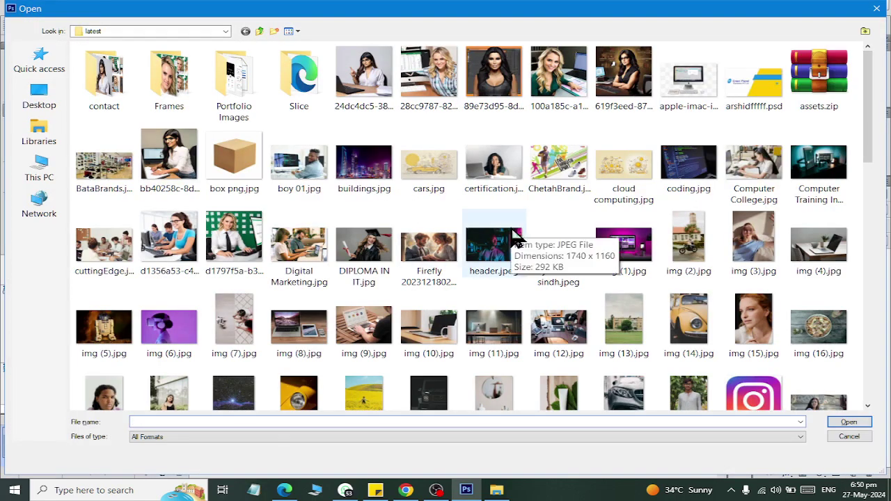
Open DIPLOMA IN IT.jpg, check its 6016 × 4016 size, and return to the soldier photo tab.
key("Escape")
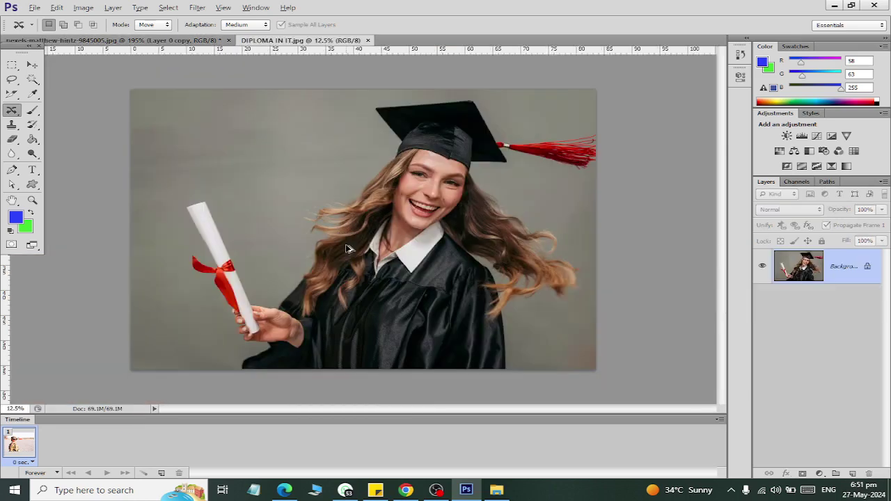
key("ctrl+alt+i")
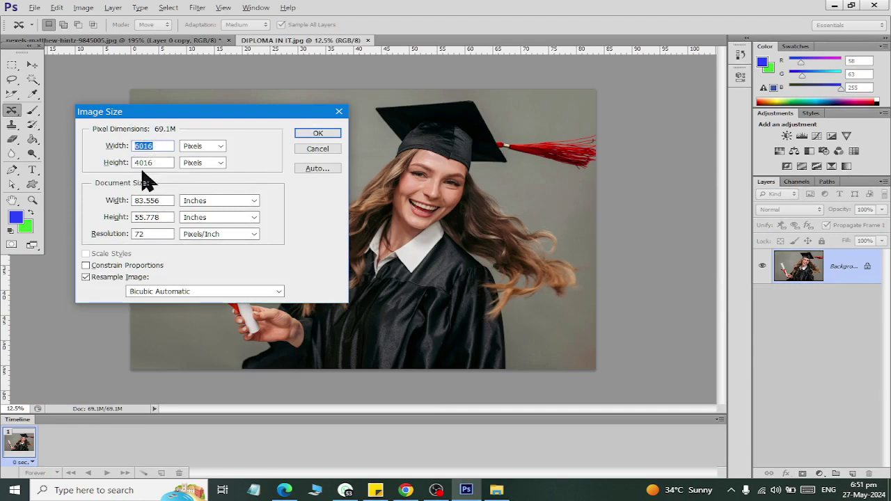
left_click(312, 152)
left_click(168, 43)
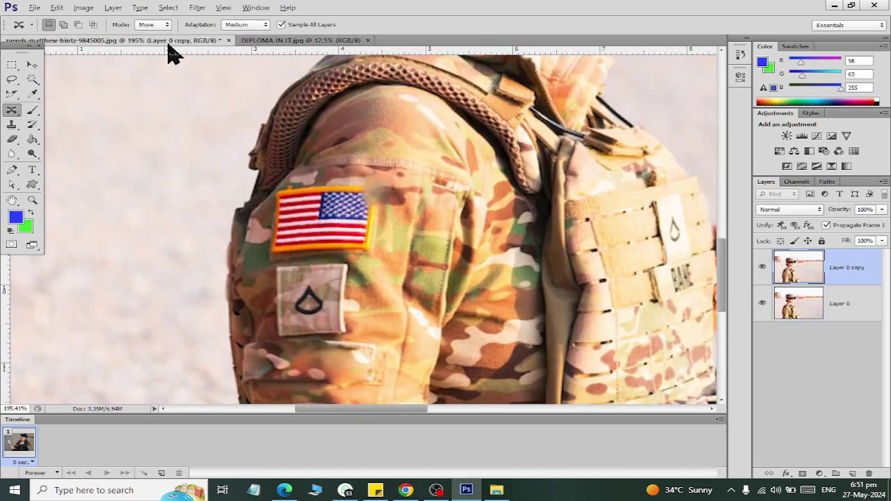
Check the soldier photo's image size, zoom in on the flag, and pick the Rectangular Marquee.
key("ctrl+alt+i")
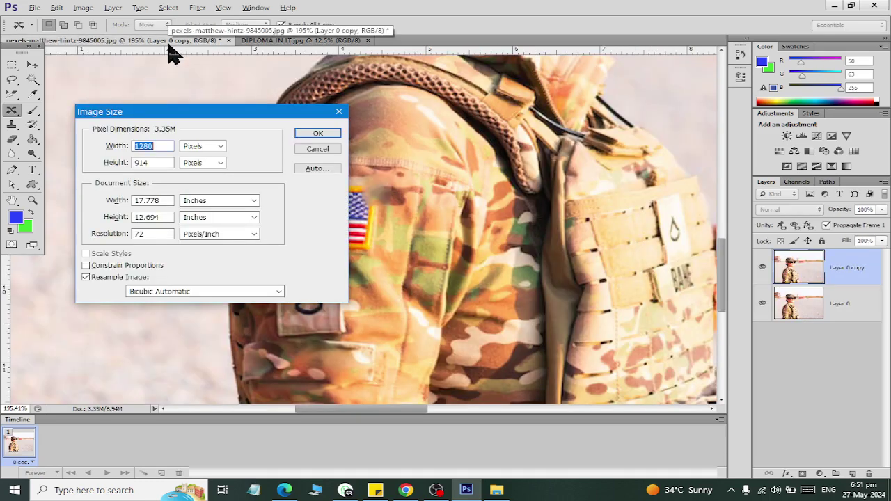
key("Escape")
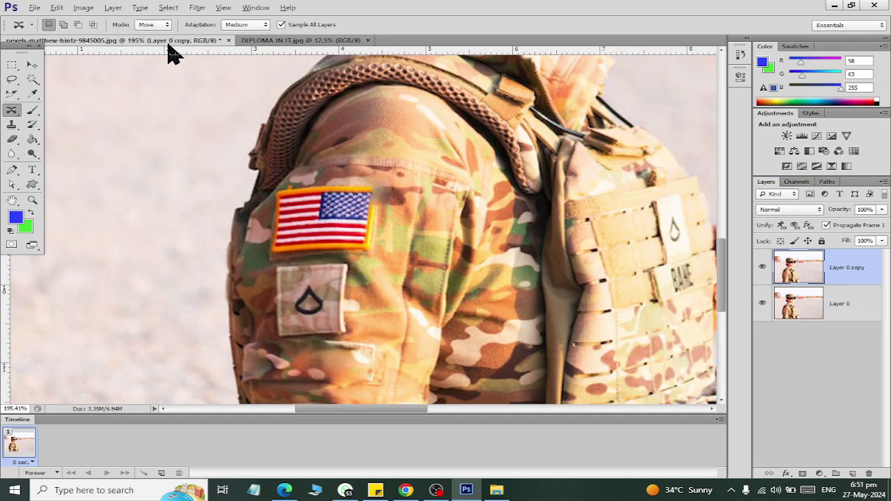
key("shift+Left")
key("shift+Left")
key("shift+Left")
key("shift+Up")
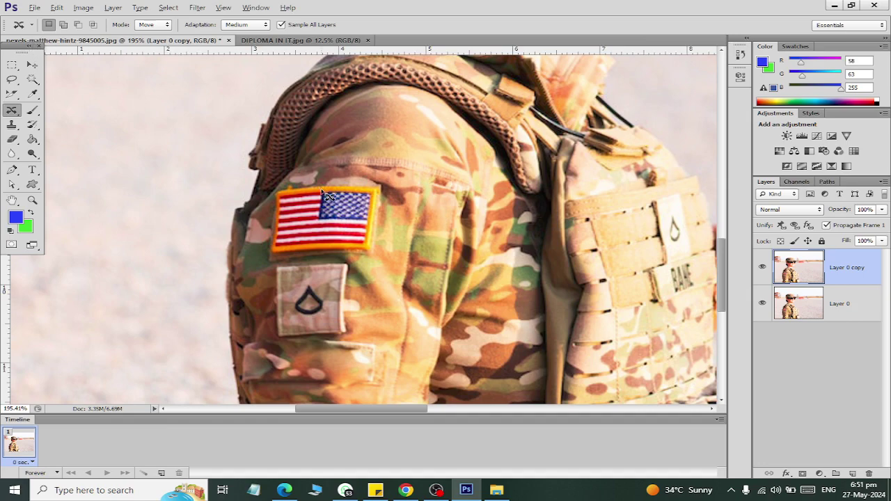
scroll(327, 197, "up", 2)
scroll(327, 196, "up", 2)
key("alt")
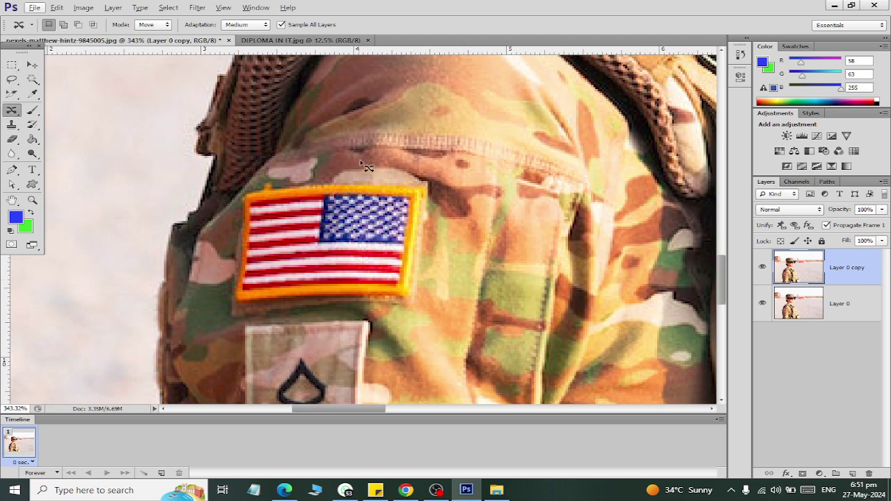
left_click(12, 65)
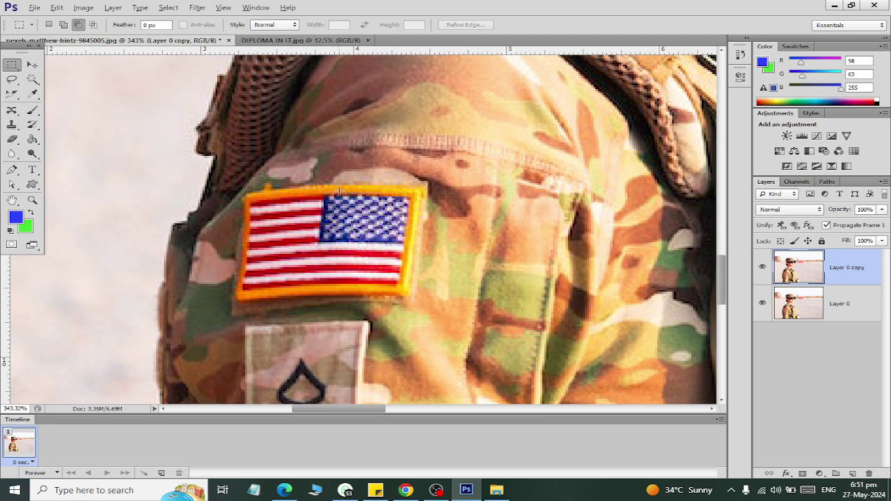
Marquee the flag's starred corner and shift Layer 0's fabric about 57 px left over it.
mouse_move(337, 174)
left_mouse_down()
mouse_move(367, 314)
mouse_move(446, 310)
left_mouse_up()
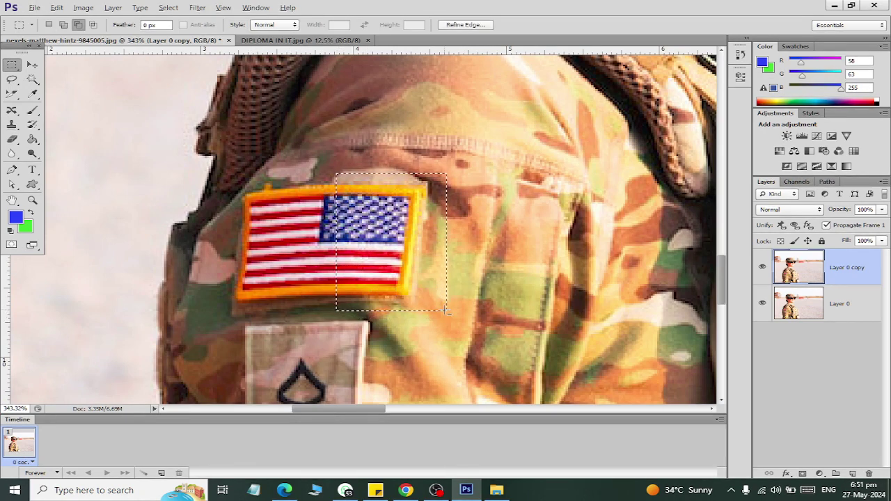
left_click(445, 311)
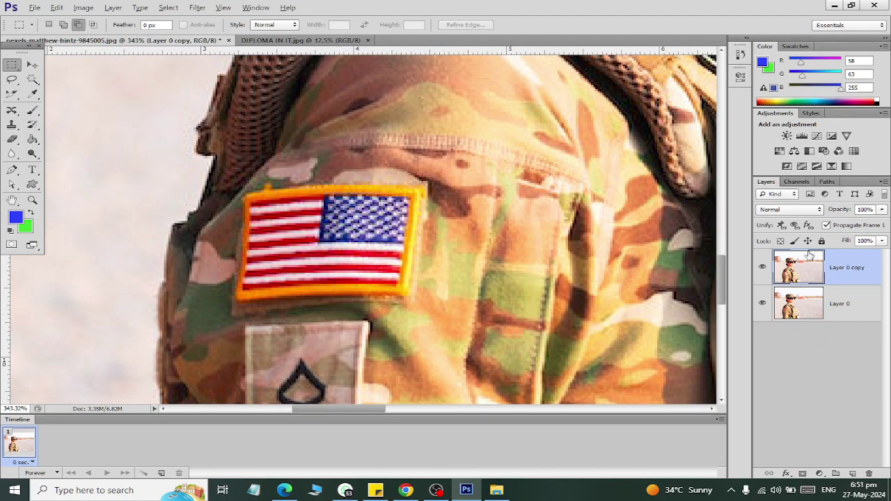
left_click(805, 303)
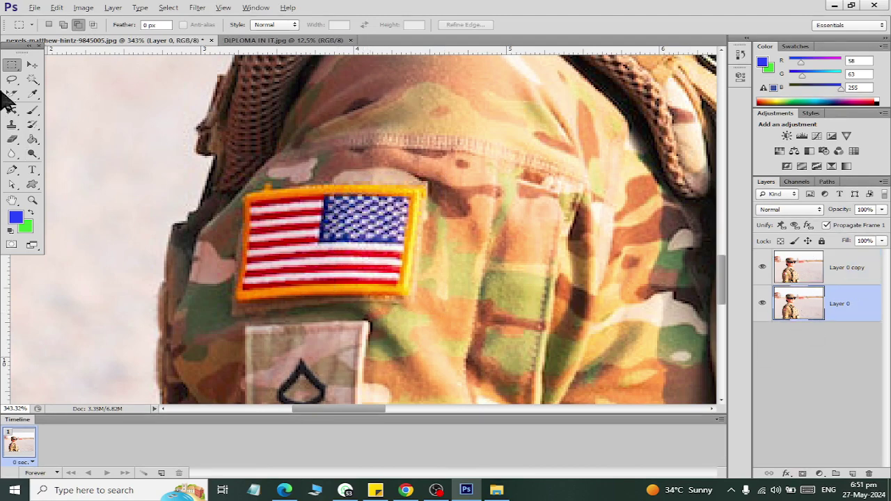
left_click(33, 70)
left_click_drag(346, 309, 271, 311)
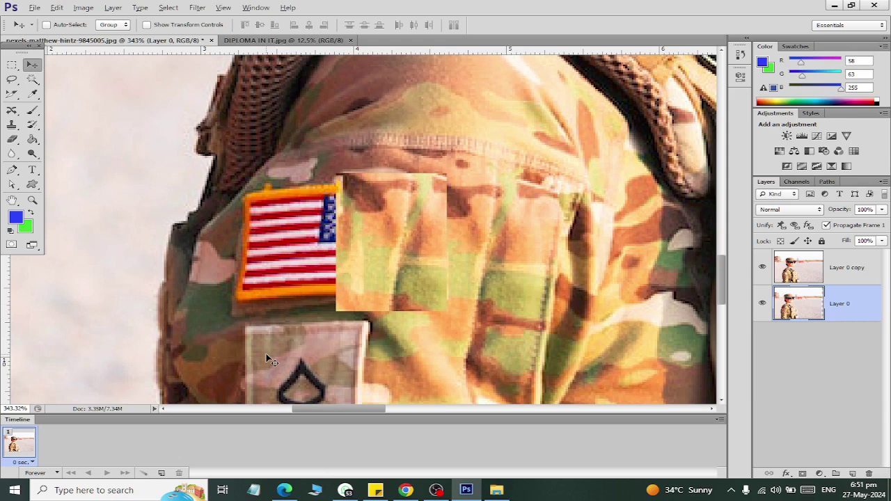
left_click(801, 270)
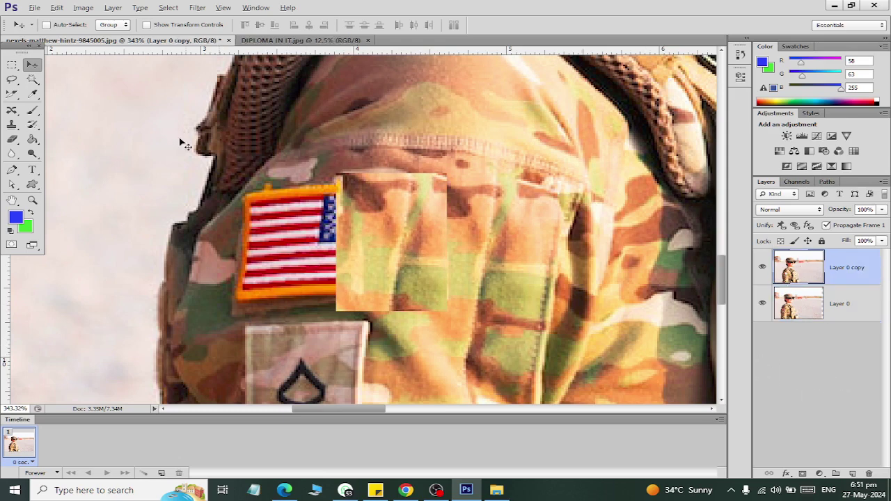
left_click(12, 155)
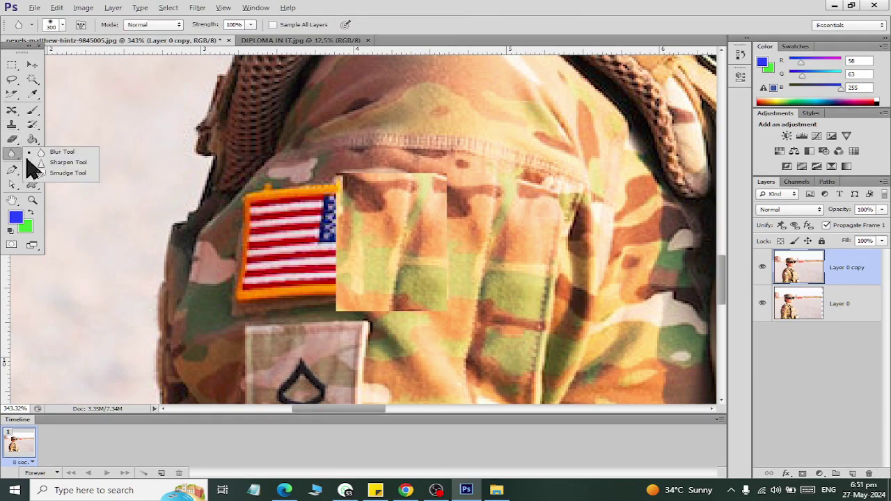
Blur the moved fabric patch's top and bottom edges with a 25-pixel brush.
left_click(63, 153)
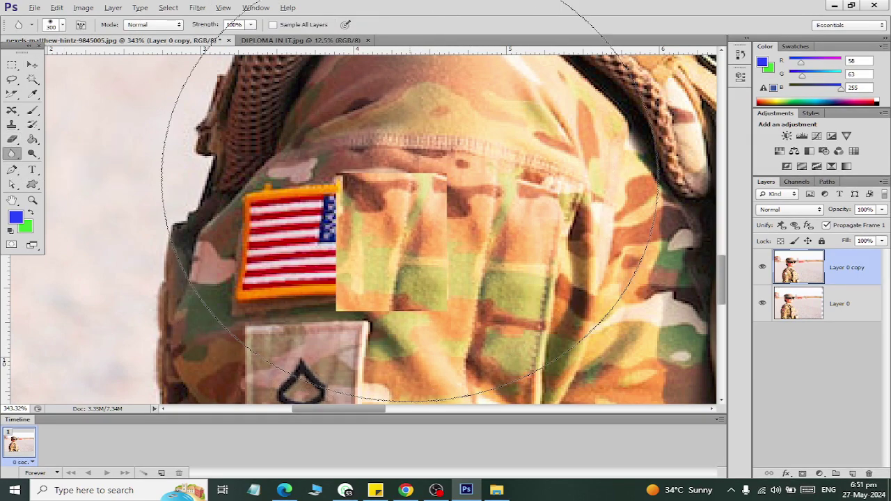
key("bracketleft")
key("bracketleft")
key("bracketleft")
key("bracketleft")
key("bracketleft")
key("bracketleft")
key("bracketleft")
key("bracketleft")
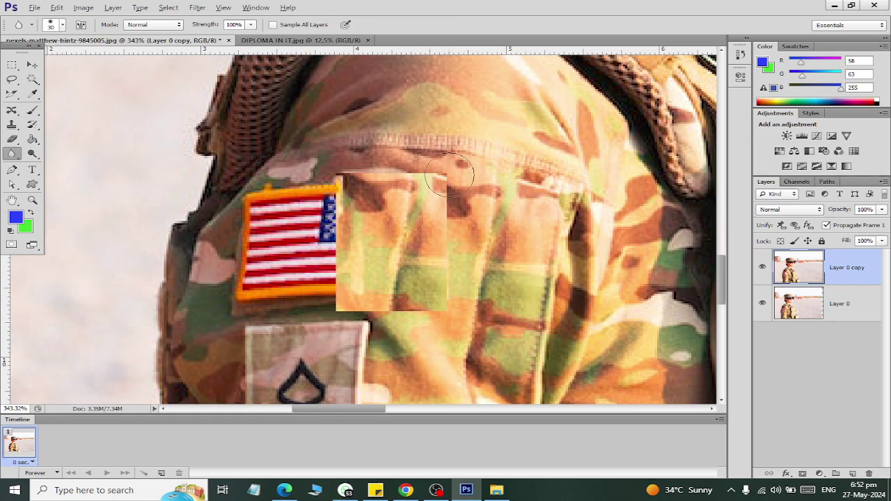
mouse_move(445, 177)
left_mouse_down()
mouse_move(374, 169)
mouse_move(352, 180)
left_mouse_up()
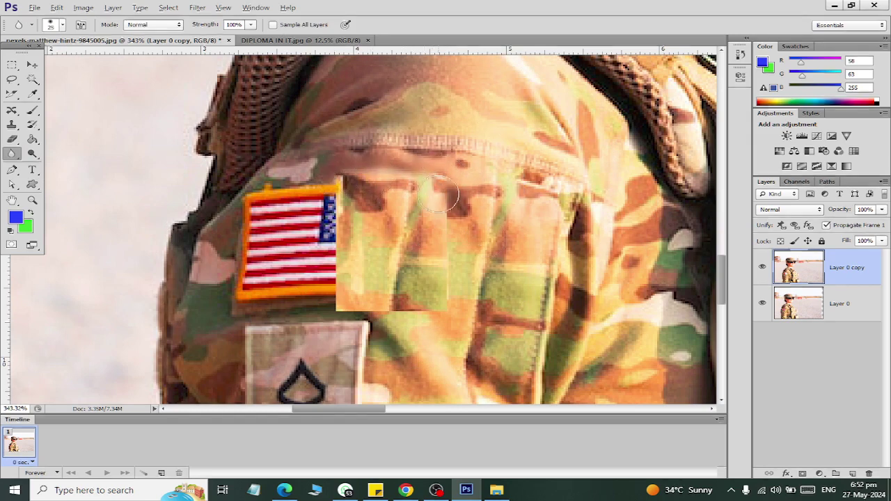
left_click_drag(448, 318, 390, 308)
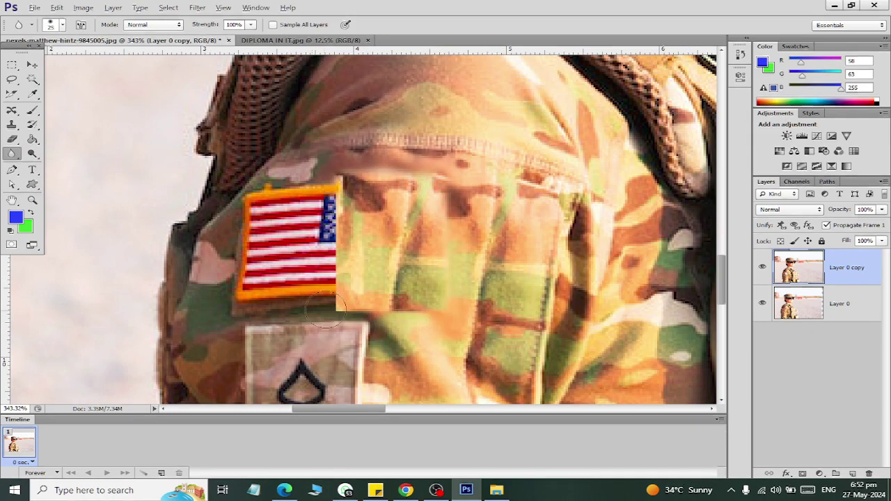
mouse_move(339, 324)
left_mouse_down()
mouse_move(376, 327)
mouse_move(428, 307)
mouse_move(446, 244)
mouse_move(456, 321)
left_mouse_up()
scroll(445, 259, "down", 6)
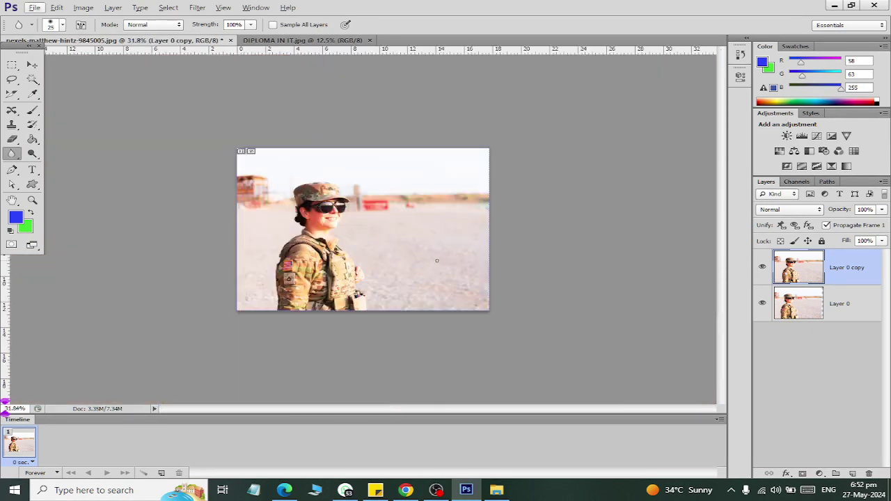
Zoom in and toggle Layer 0 and Layer 0 copy visibility, leaving the copy hidden.
scroll(281, 257, "up", 2)
scroll(281, 256, "up", 1)
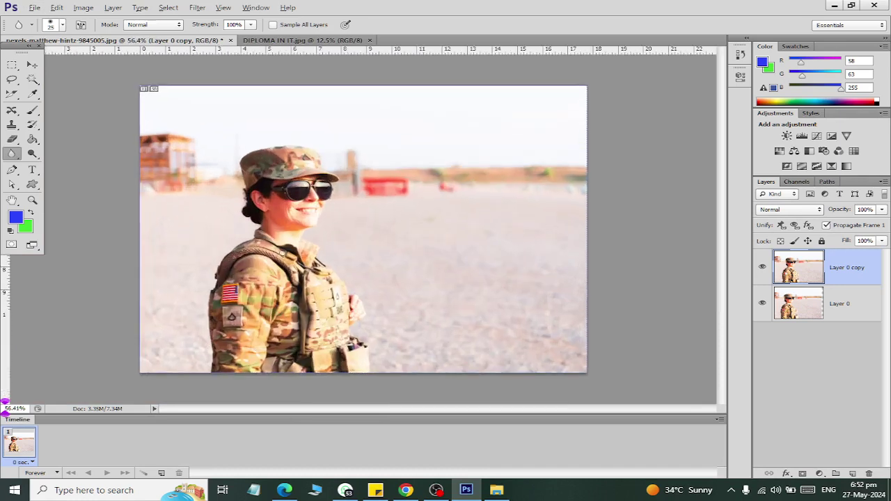
scroll(282, 253, "up", 1)
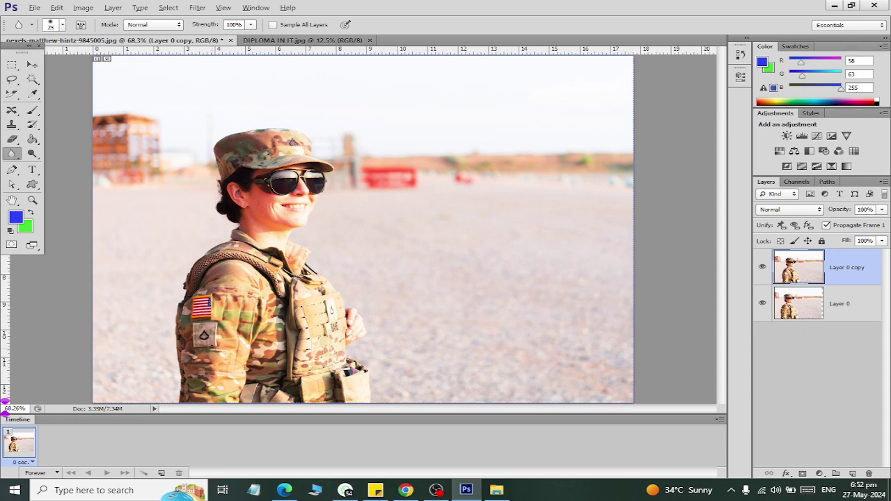
scroll(209, 350, "up", 1)
scroll(209, 350, "up", 1)
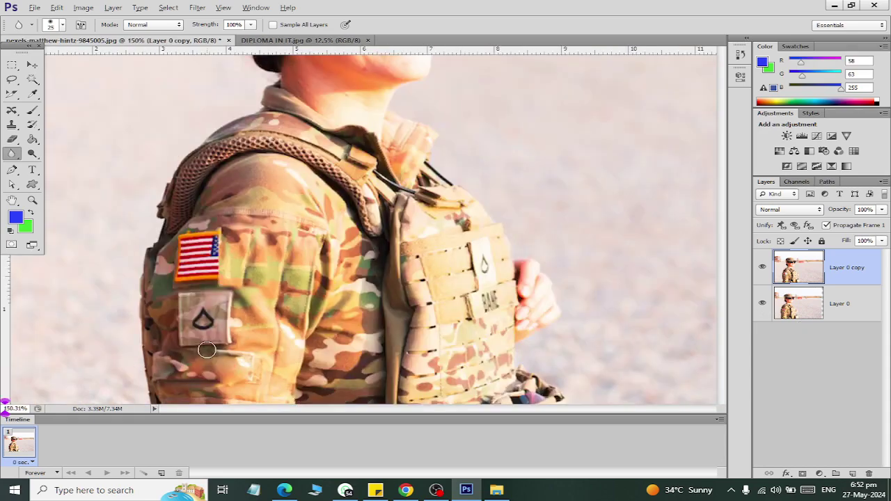
left_click(762, 303)
left_click(762, 268)
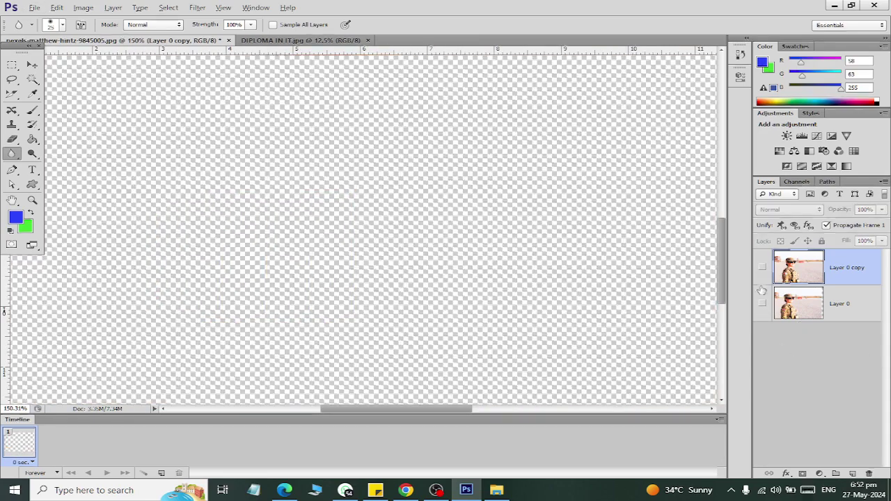
left_click(763, 267)
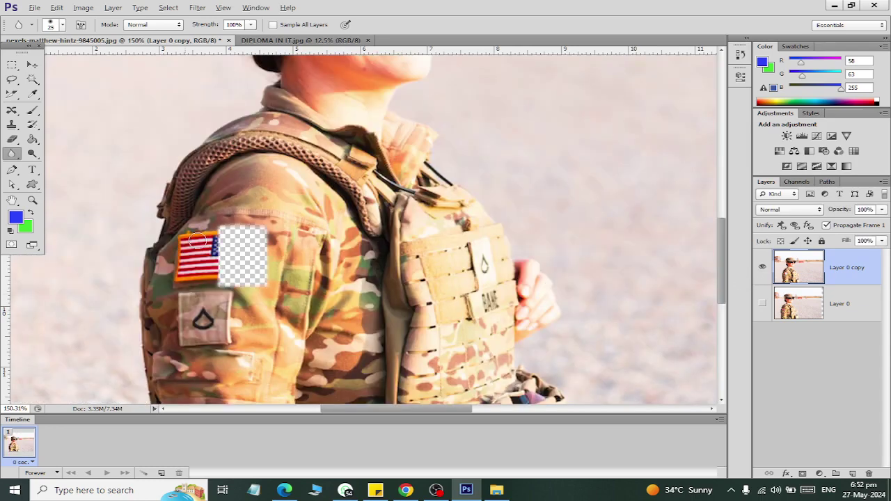
left_click(763, 305)
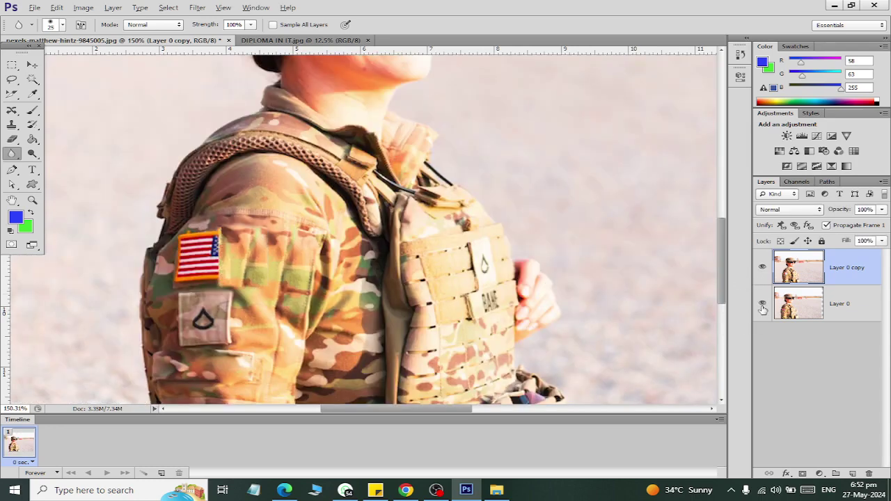
left_click(763, 268)
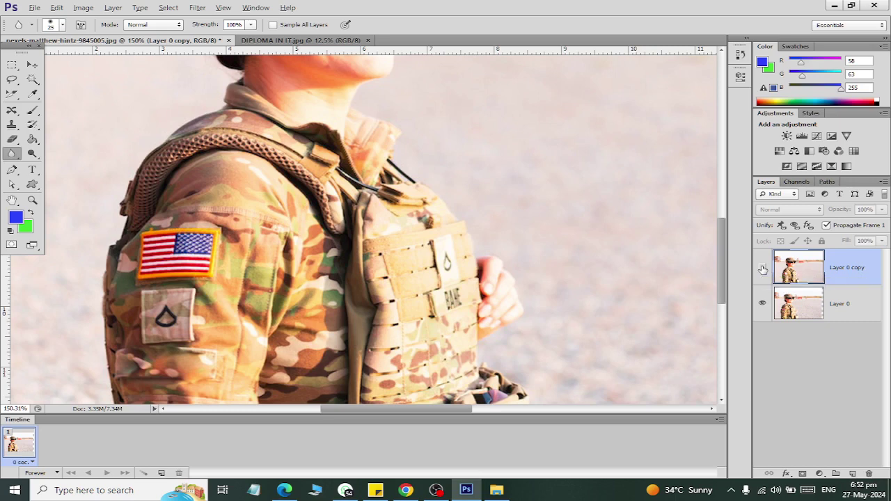
Close the soldier photo without saving and unlock DIPLOMA IN IT.jpg's Background as Layer 0.
key("ctrl+w")
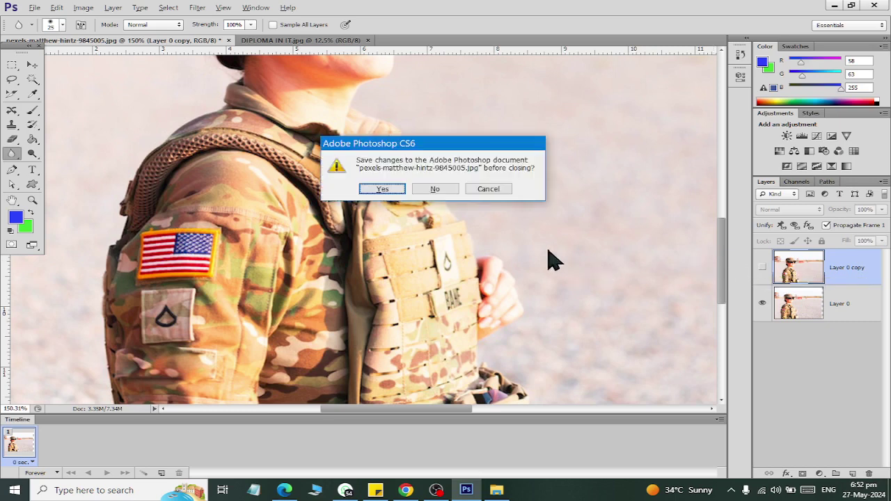
left_click(433, 190)
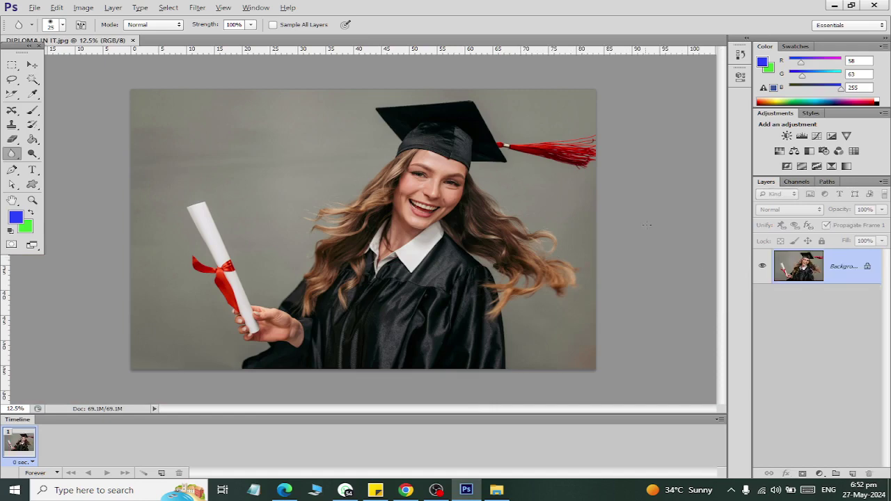
double_click(866, 270)
left_click(591, 157)
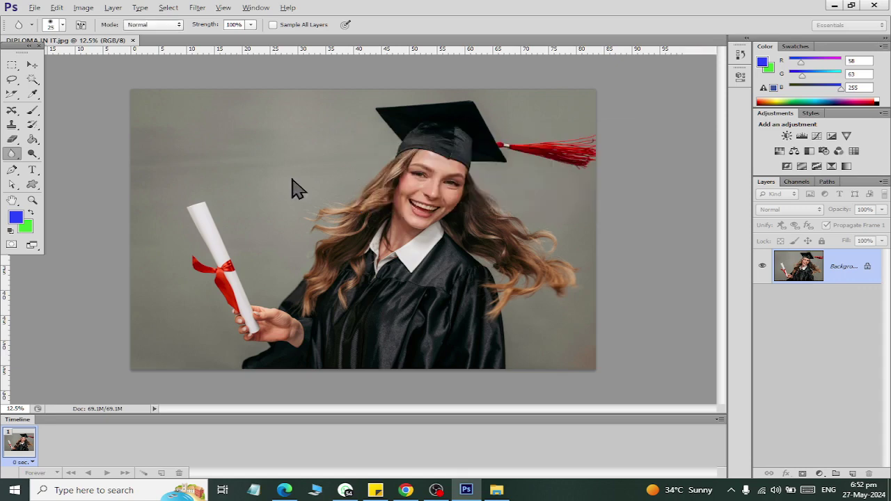
scroll(205, 197, "up", 2)
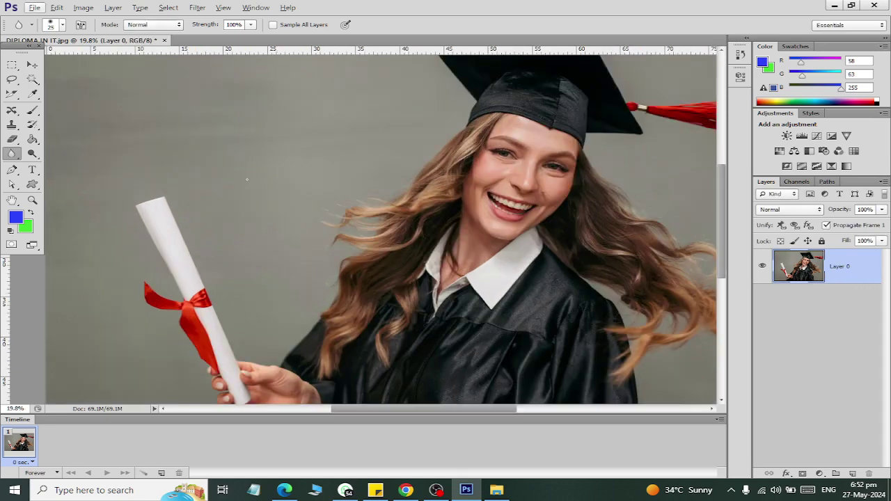
Content-aware move the diploma's top end up-left into the grey background and commit it.
left_click(14, 111)
mouse_move(109, 184)
left_mouse_down()
mouse_move(218, 202)
mouse_move(122, 203)
left_mouse_up()
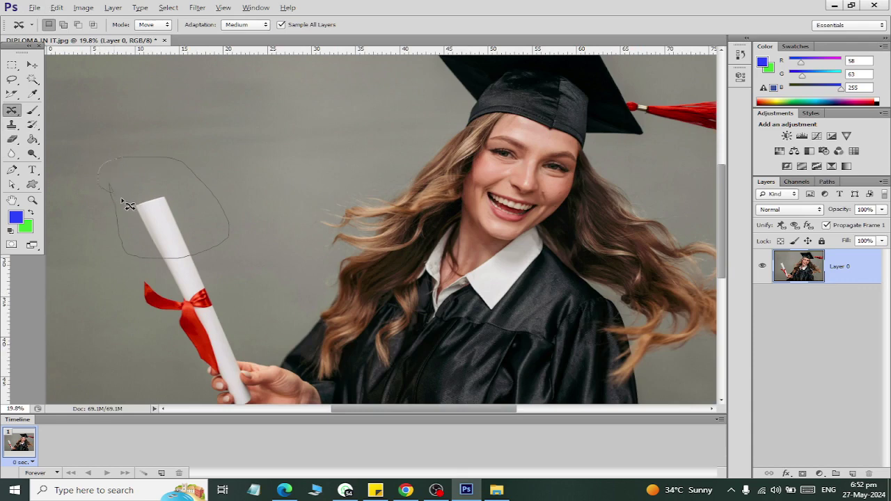
left_click_drag(166, 244, 202, 144)
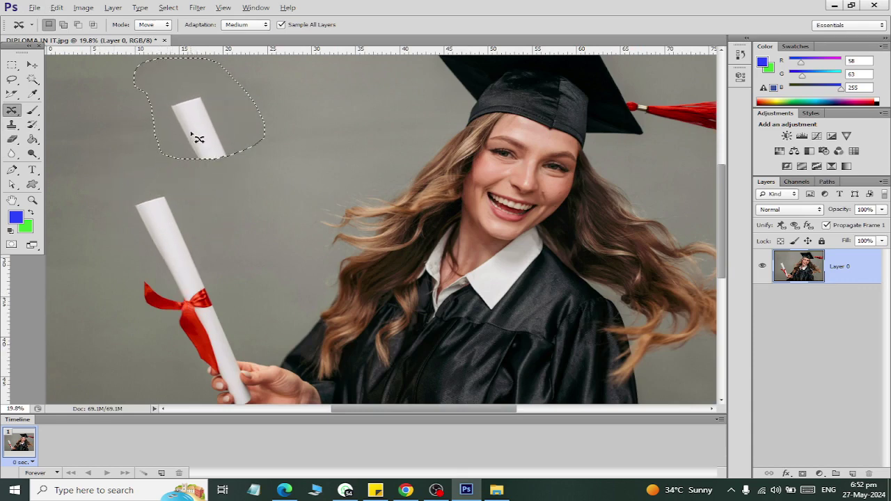
left_click(32, 65)
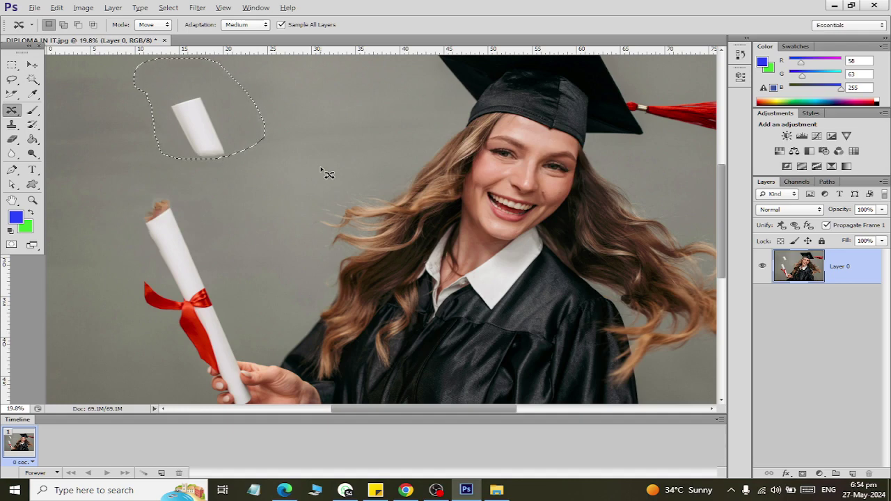
Deselect the moved diploma piece and close DIPLOMA IN IT.jpg.
left_click(369, 149)
key("ctrl+w")
Decline saving the diploma photo, then open img (18).jpg from the latest folder.
key("n")
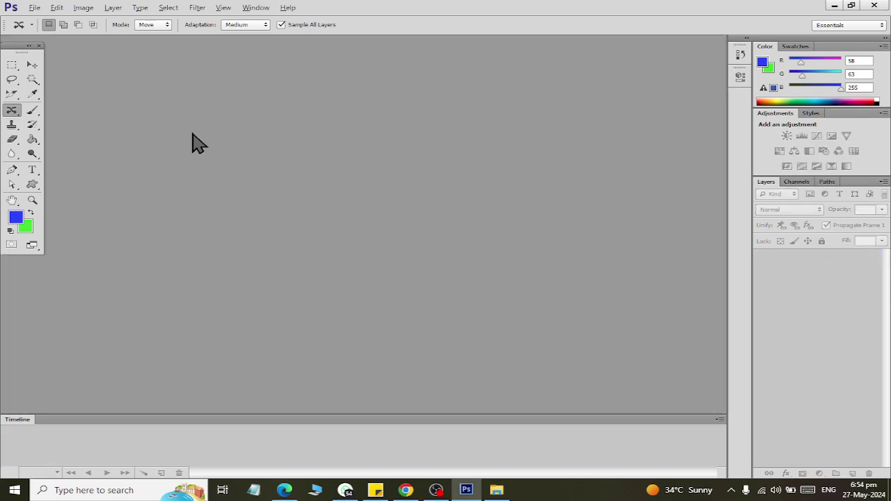
key("ctrl+o")
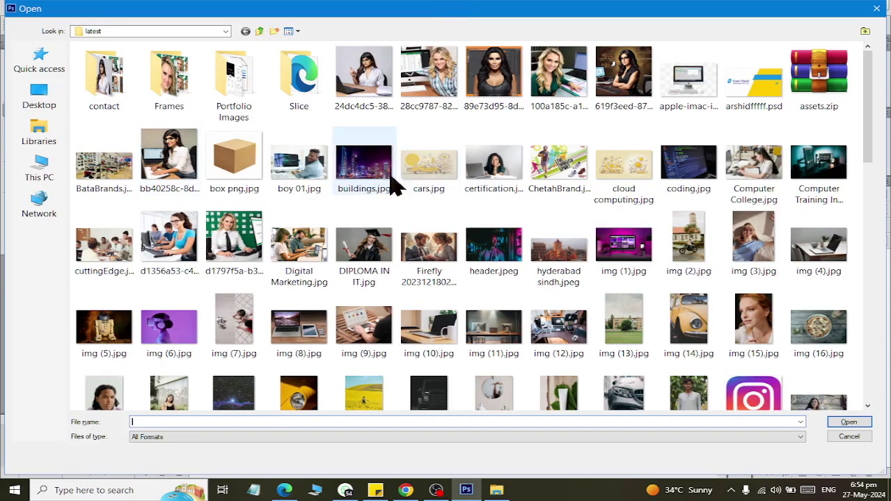
scroll(397, 278, "down", 3)
scroll(397, 279, "down", 2)
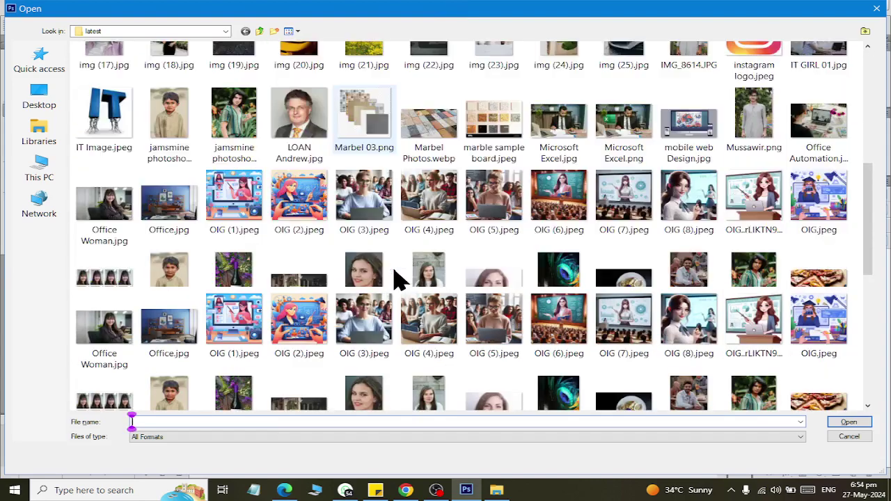
scroll(397, 279, "down", 3)
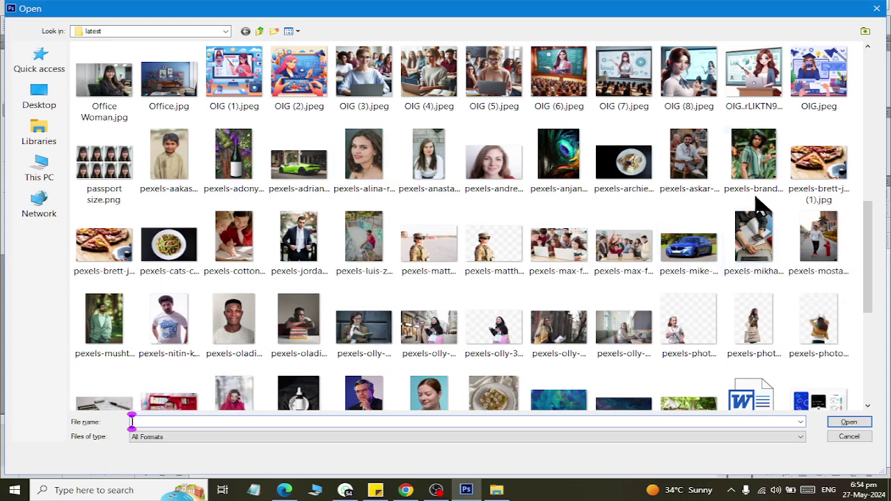
scroll(772, 204, "down", 3)
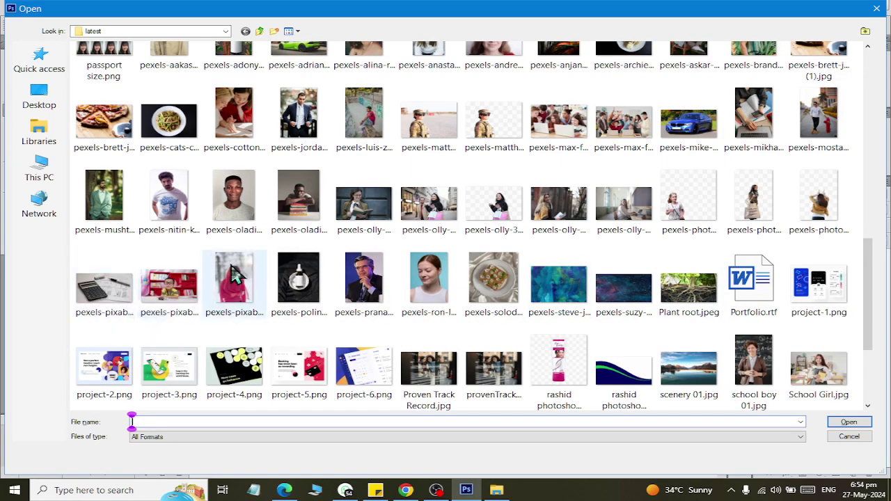
scroll(174, 292, "down", 2)
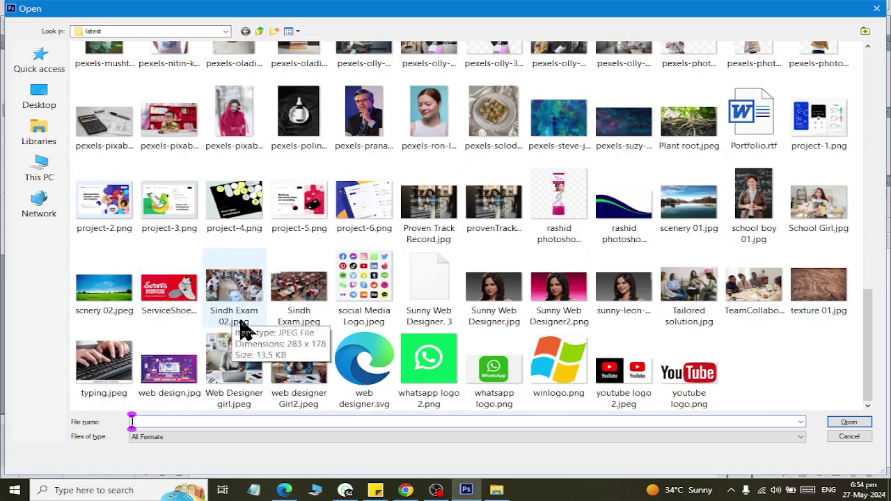
scroll(476, 373, "up", 2)
scroll(475, 369, "up", 3)
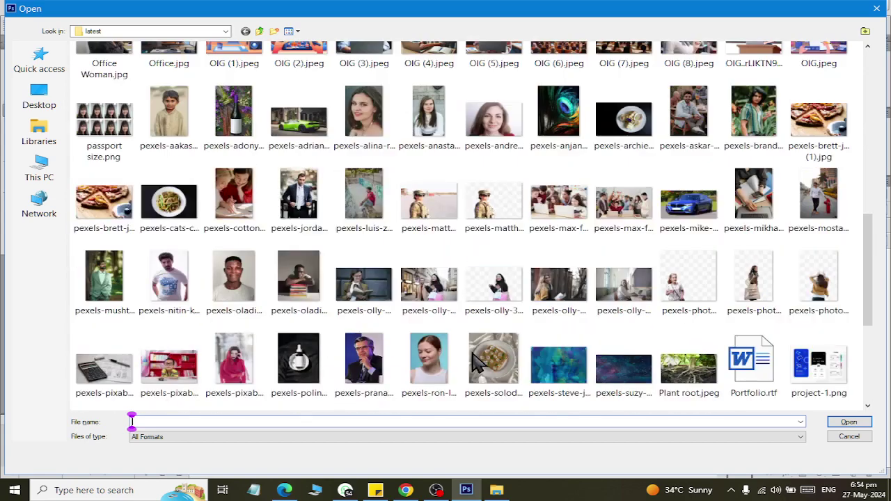
scroll(475, 362, "up", 2)
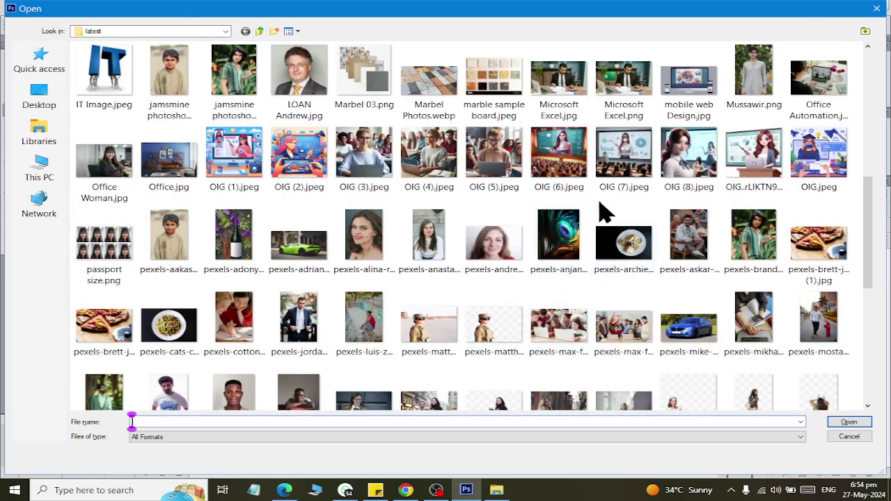
scroll(603, 211, "up", 2)
scroll(603, 207, "up", 1)
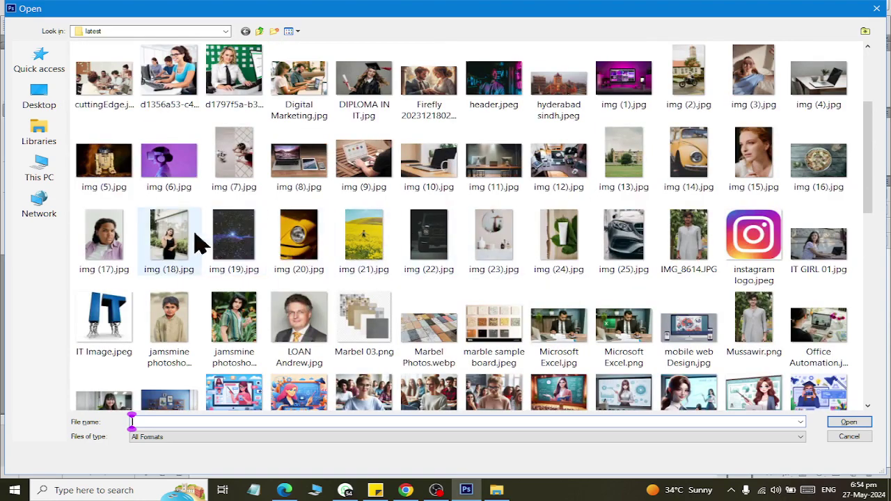
double_click(167, 230)
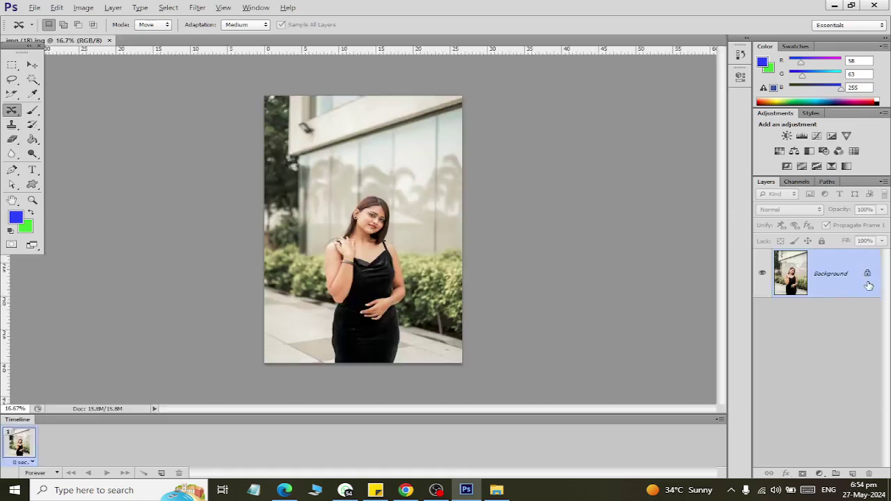
Unlock the woman photo's Background as Layer 0 and zoom in on the wall lamp.
double_click(868, 273)
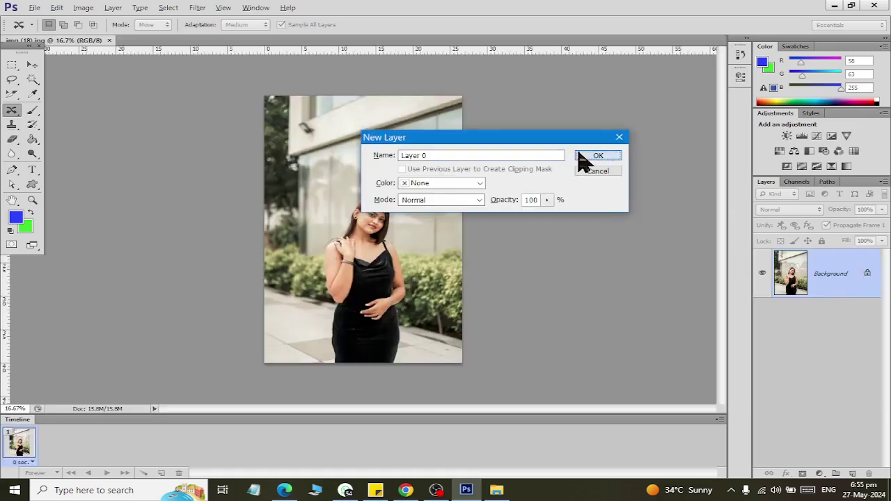
left_click(585, 156)
scroll(349, 129, "up", 1)
scroll(293, 104, "up", 2)
scroll(268, 84, "up", 2)
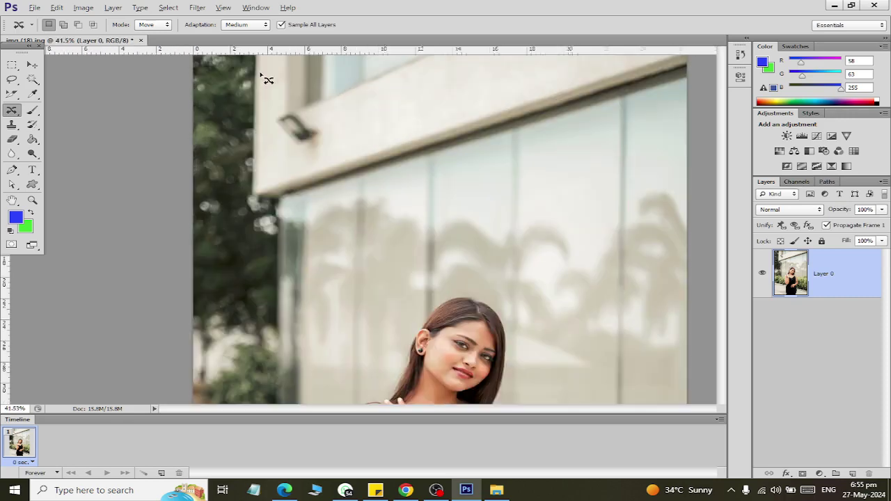
scroll(265, 104, "up", 2)
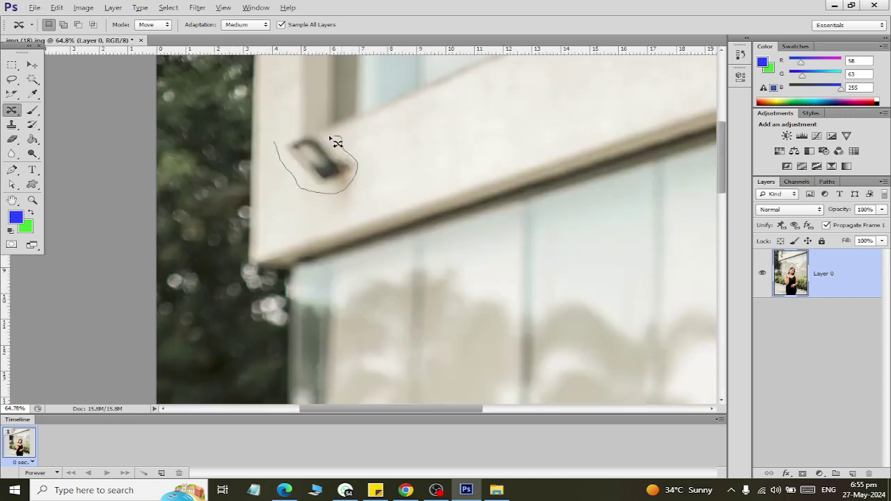
Shift the wall lamp up-right along the building with Content-Aware Move, then close the photo.
mouse_move(276, 144)
left_mouse_down()
mouse_move(459, 120)
mouse_move(472, 89)
left_mouse_up()
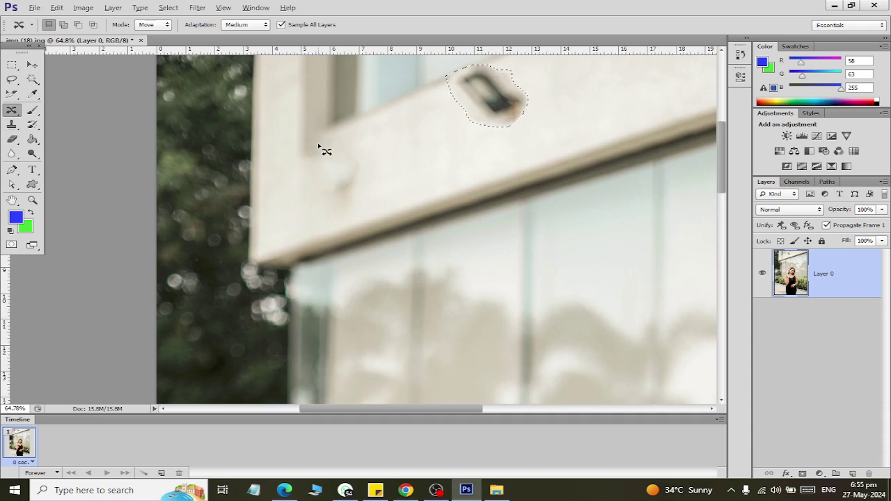
scroll(352, 144, "down", 1)
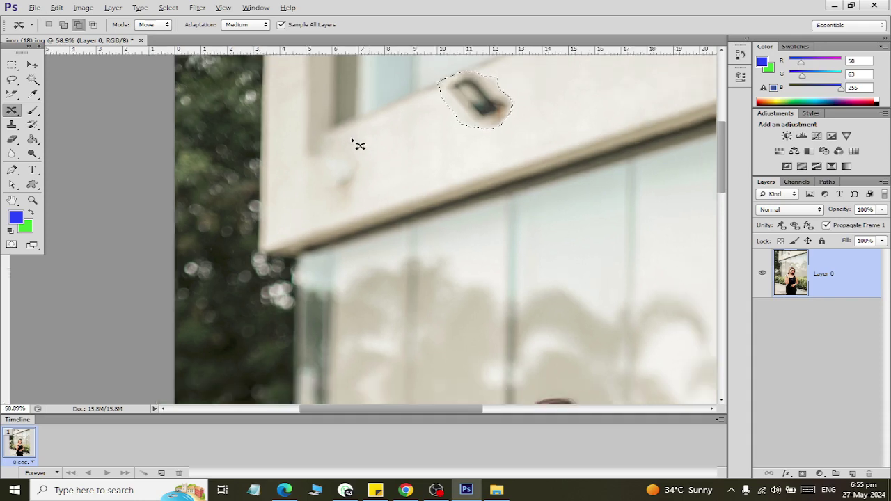
scroll(354, 142, "down", 1)
scroll(474, 209, "down", 1)
scroll(474, 211, "down", 1)
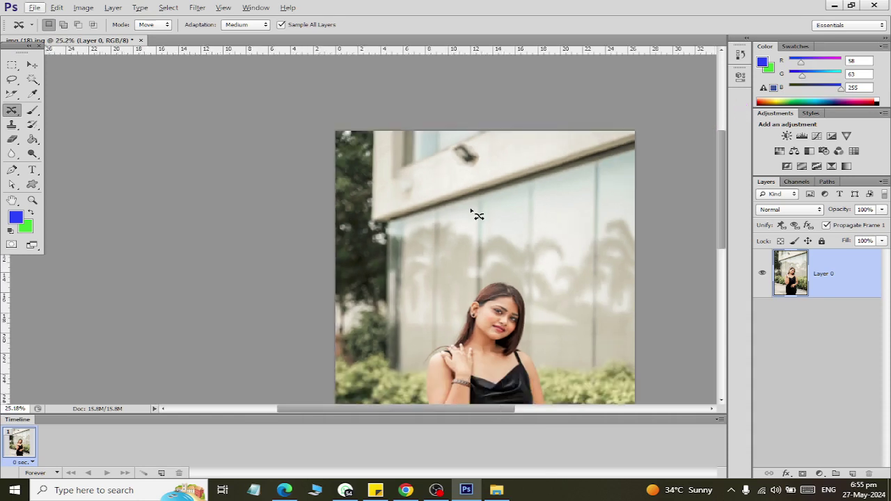
scroll(476, 214, "down", 1)
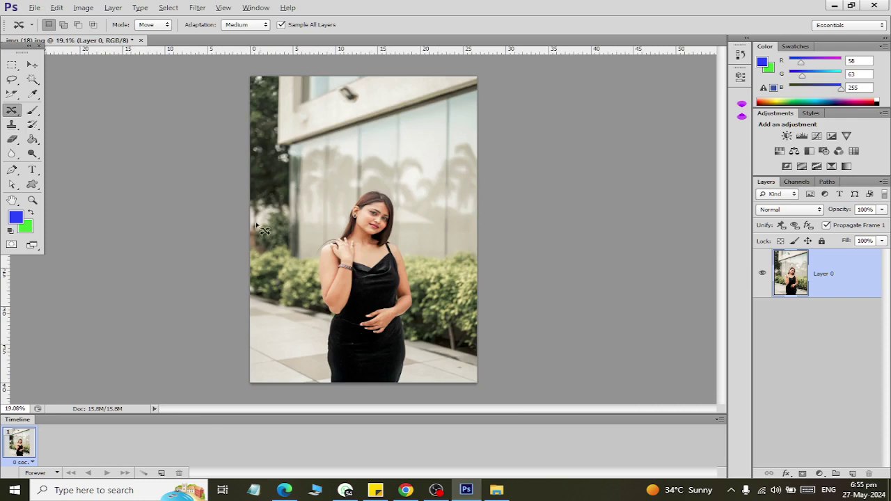
scroll(283, 160, "up", 1)
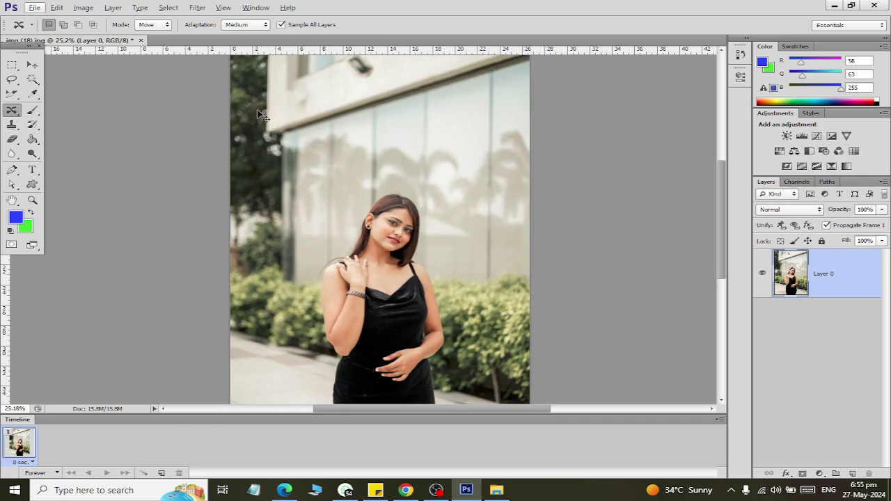
key("ctrl+w")
Close the lamp photo without saving, select the Smudge Tool, and bring up the Open dialog.
left_click(428, 193)
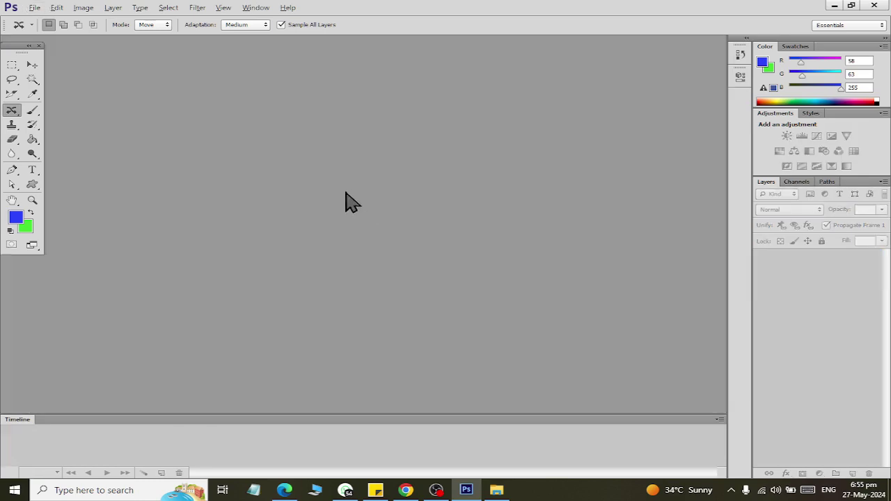
right_click(6, 116)
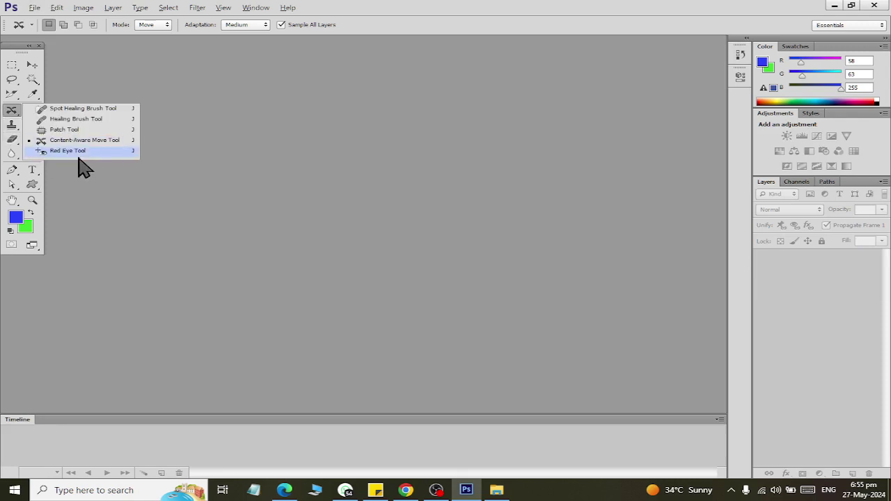
left_click(12, 126)
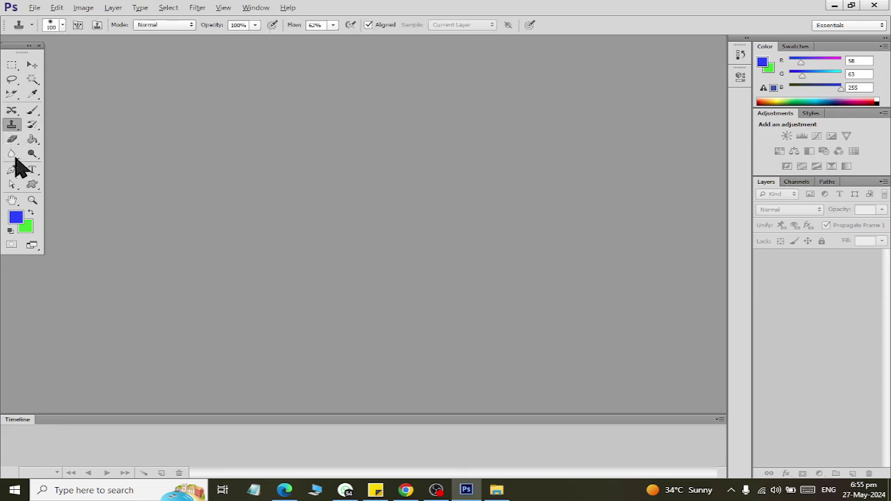
left_click(12, 155)
right_click(13, 156)
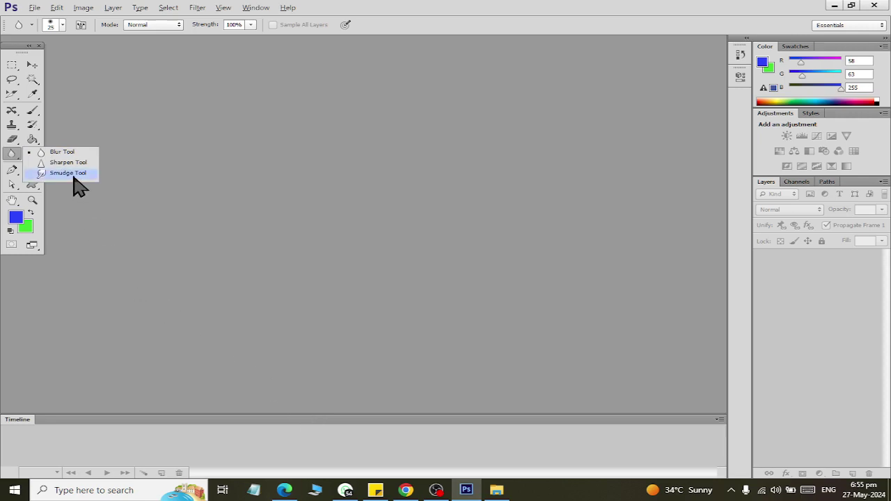
left_click(34, 7)
left_click(43, 35)
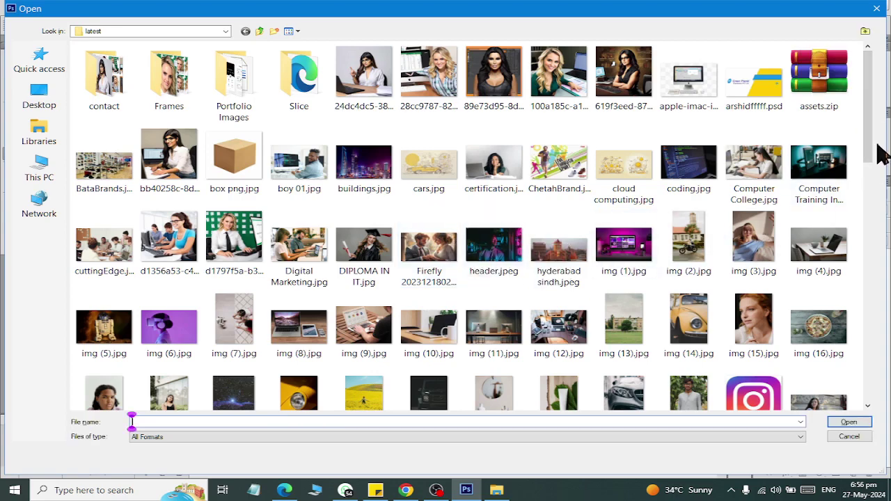
Reopen DIPLOMA IN IT.jpg from the latest folder.
left_click(862, 213)
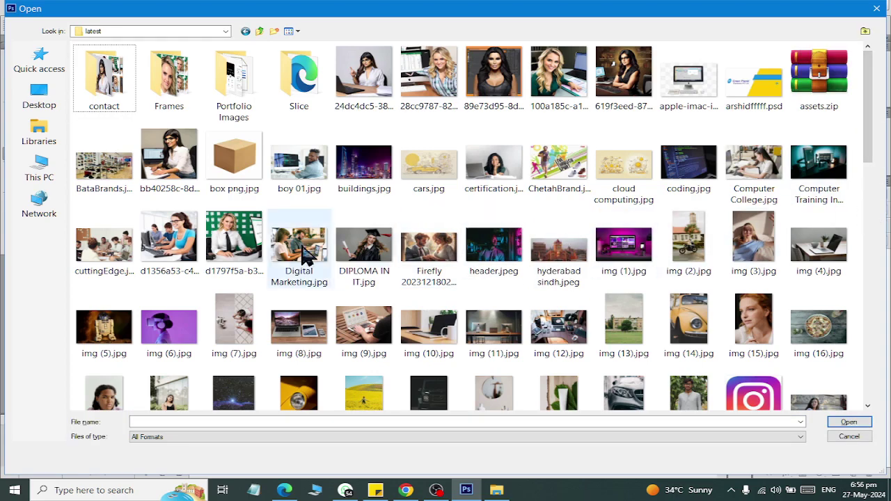
scroll(237, 251, "down", 1)
scroll(308, 265, "down", 2)
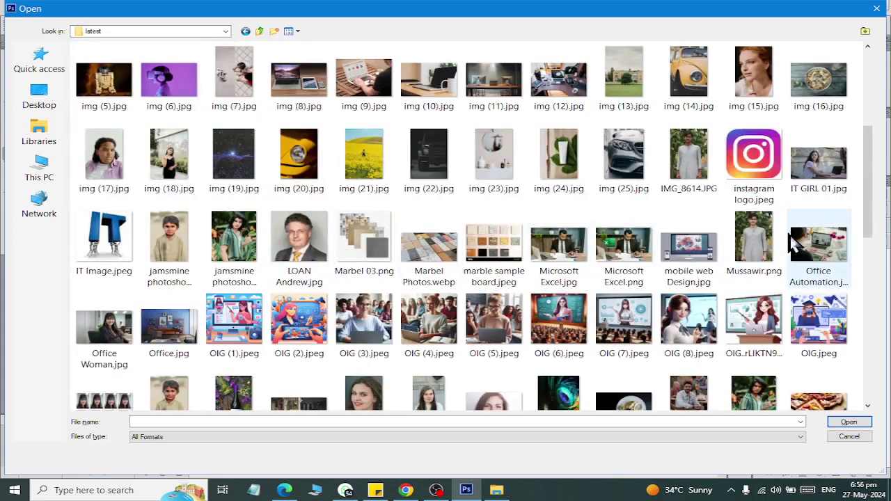
left_click_drag(867, 158, 867, 84)
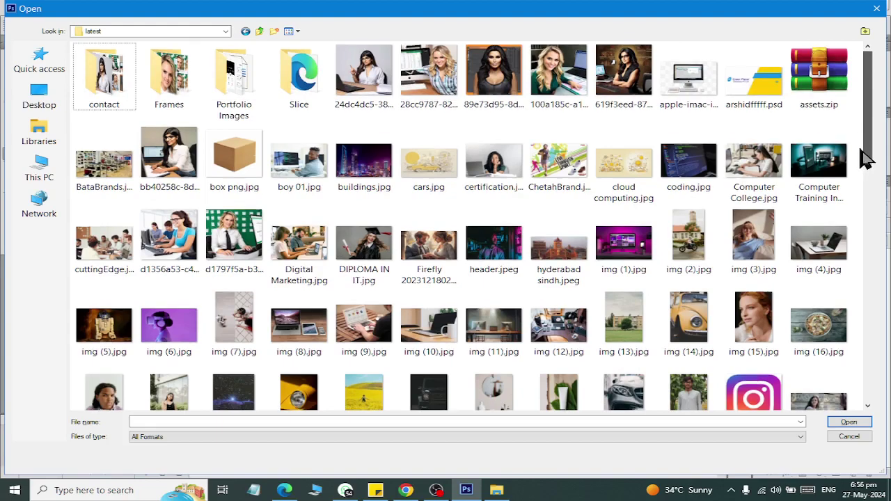
scroll(864, 169, "down", 1)
left_click(369, 219)
double_click(369, 219)
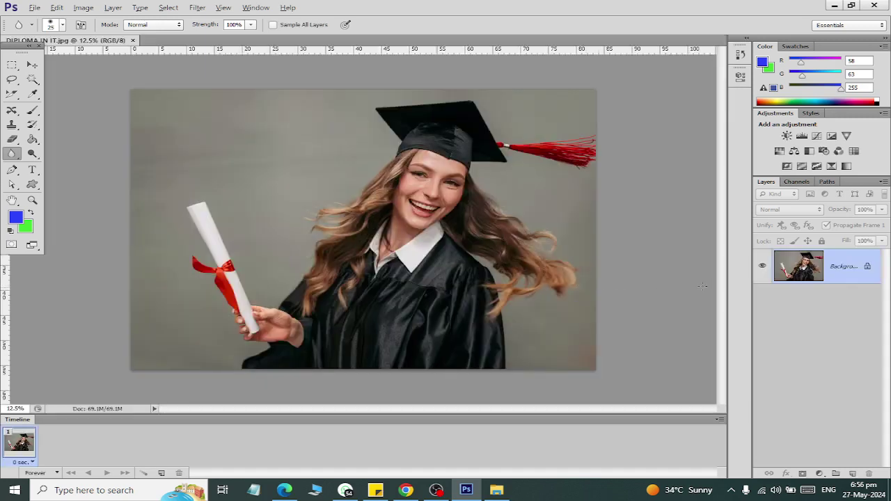
Convert the diploma photo's locked Background into an editable Layer 0.
double_click(867, 272)
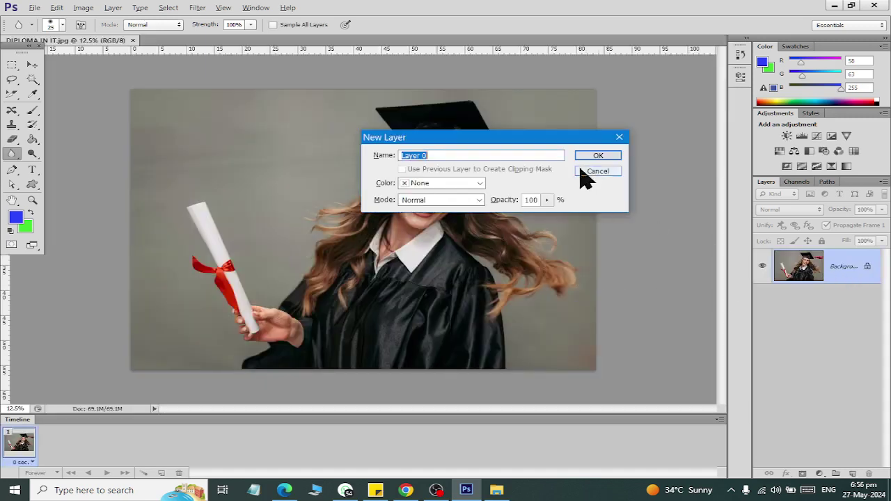
left_click(591, 156)
left_click_drag(32, 80, 70, 97)
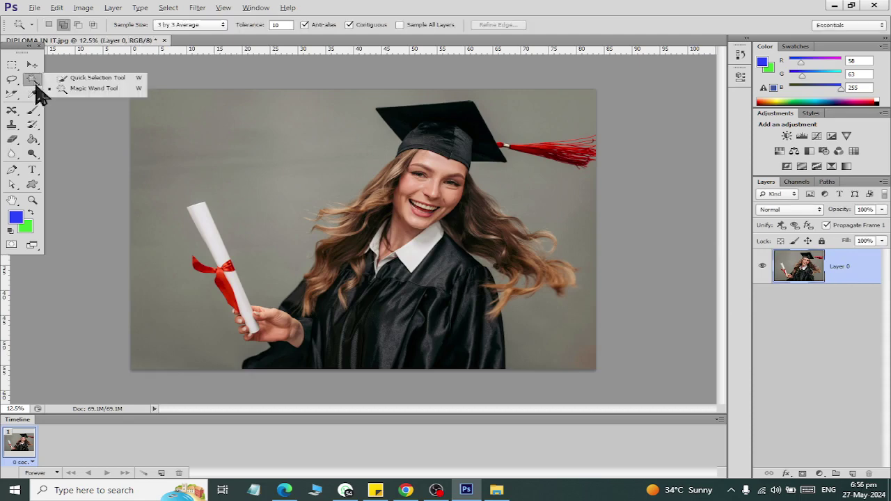
Quick-select the left grey background with an enlarged brush, undoing the overshoot beside the diploma.
left_click(335, 14)
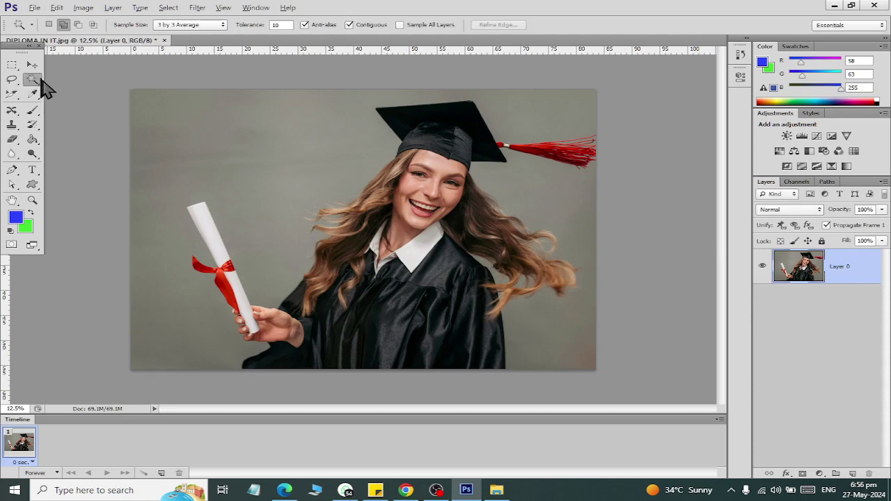
left_click_drag(41, 84, 66, 77)
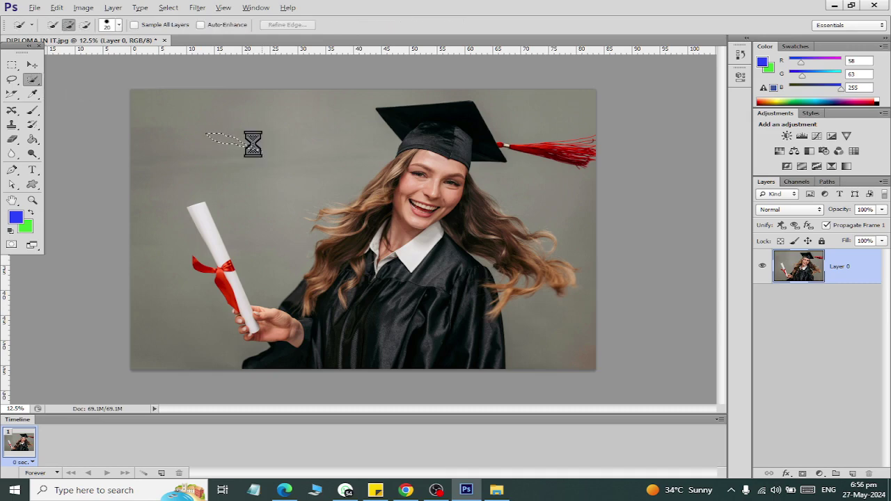
key("bracketright")
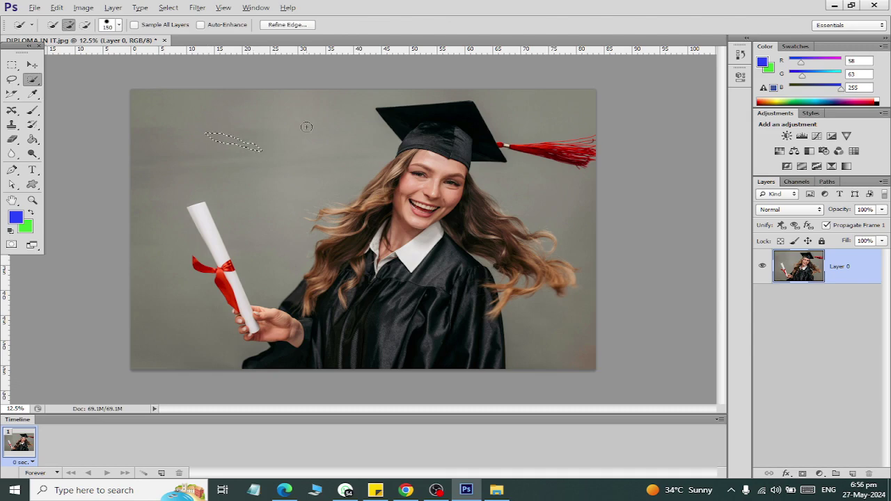
left_click_drag(306, 126, 222, 117)
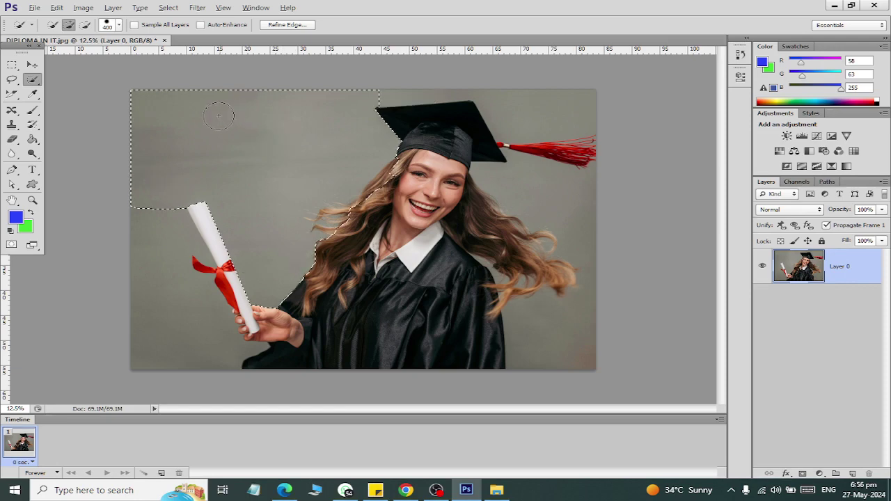
left_click(200, 240)
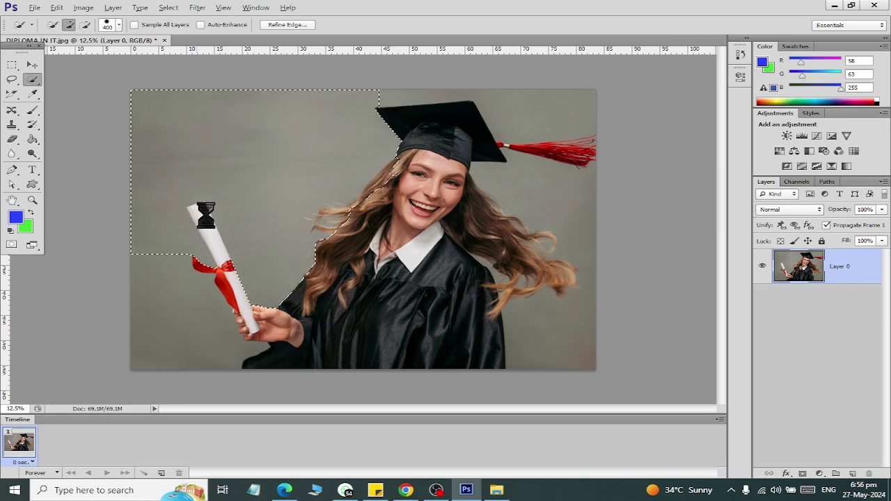
key("ctrl+alt+z")
key("ctrl+alt+z")
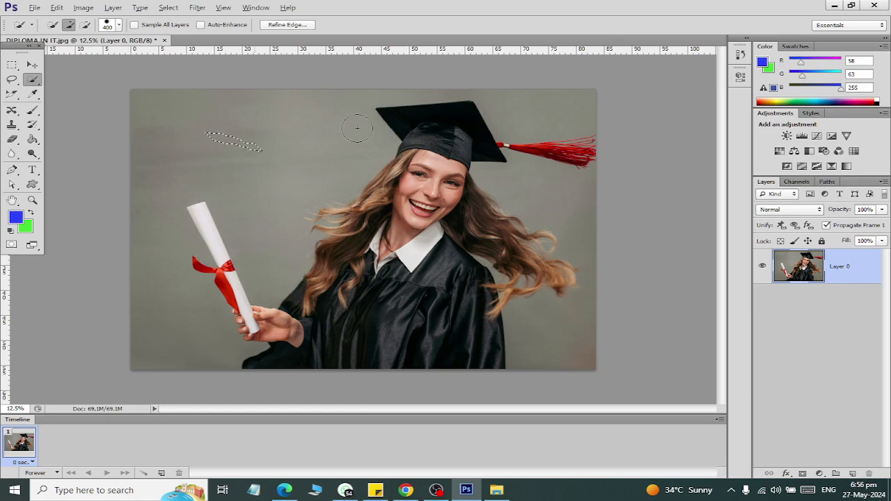
Extend the selection down past the diploma, around the hair, along the cap and tassel.
left_click_drag(142, 163, 167, 332)
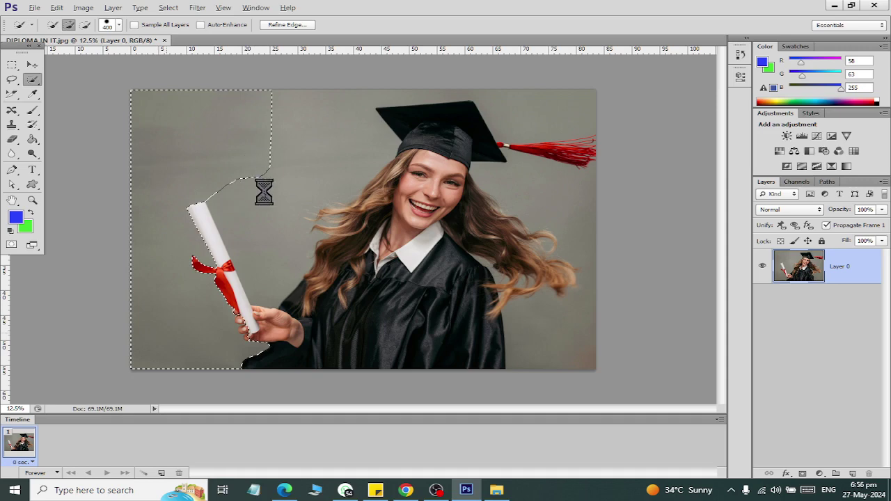
left_click_drag(265, 194, 278, 208)
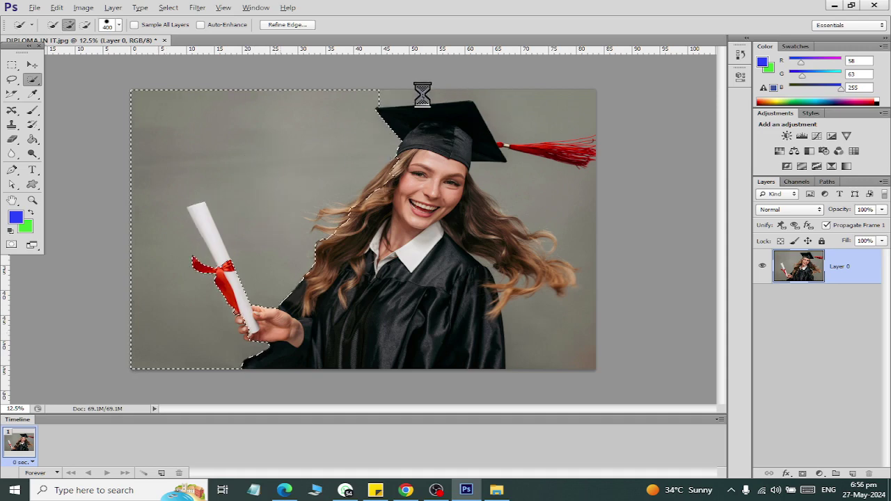
left_click_drag(387, 92, 532, 105)
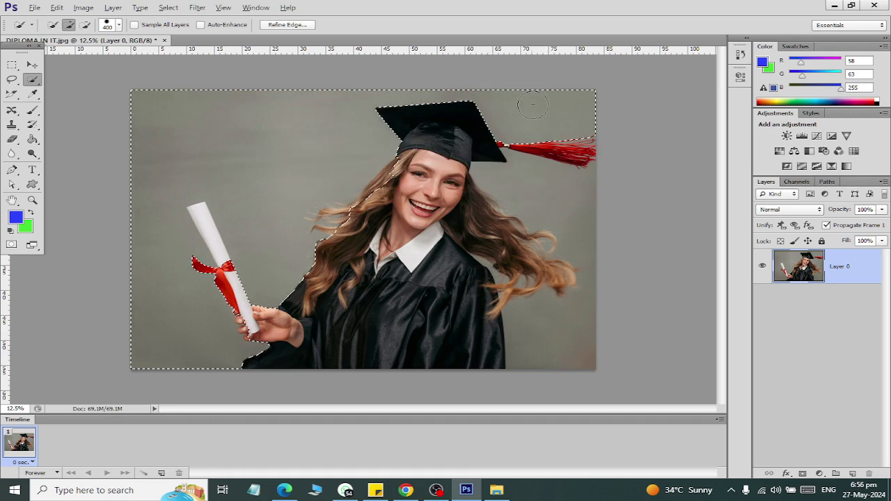
left_click(556, 197)
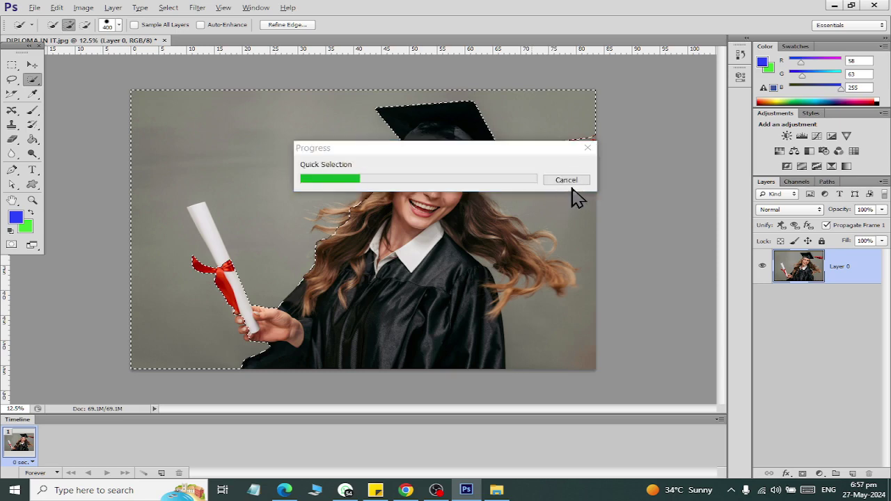
Add the remaining right-side background around the hair and robe, excluding the chin and neck.
left_click(559, 201)
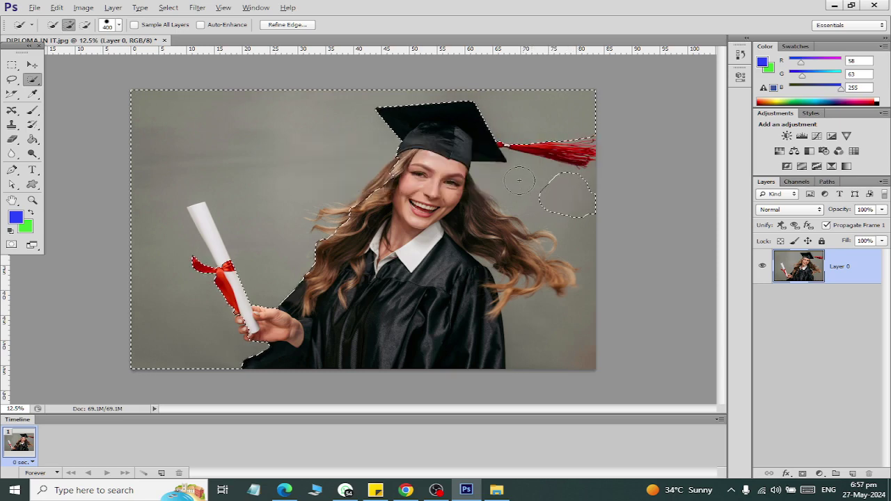
left_click_drag(513, 181, 554, 227)
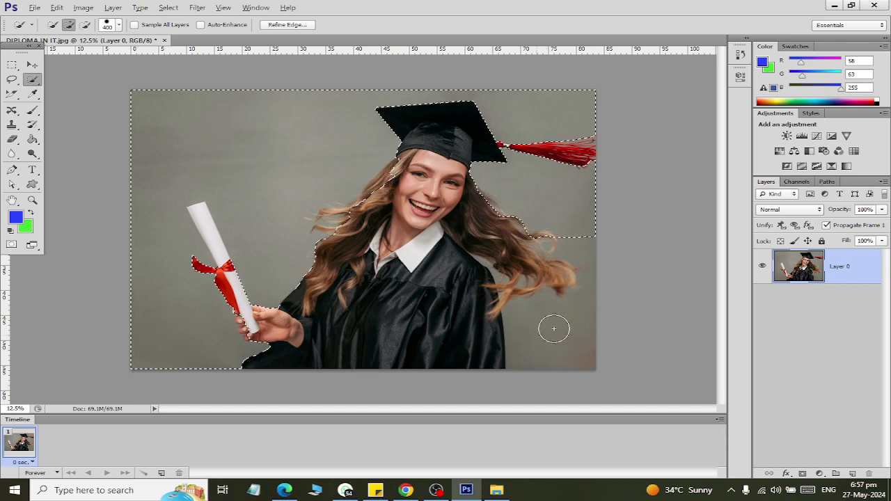
mouse_move(543, 347)
left_mouse_down()
mouse_move(596, 291)
mouse_move(491, 221)
left_mouse_up()
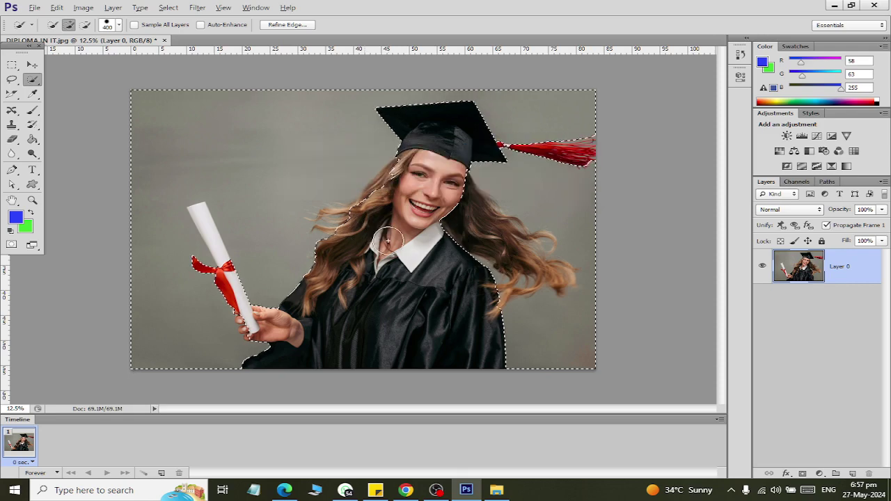
left_click(439, 222)
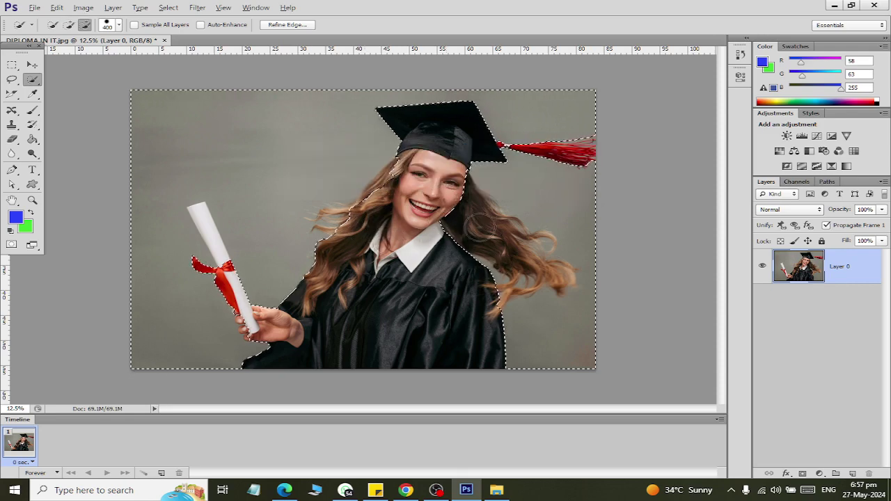
left_click_drag(503, 248, 509, 226)
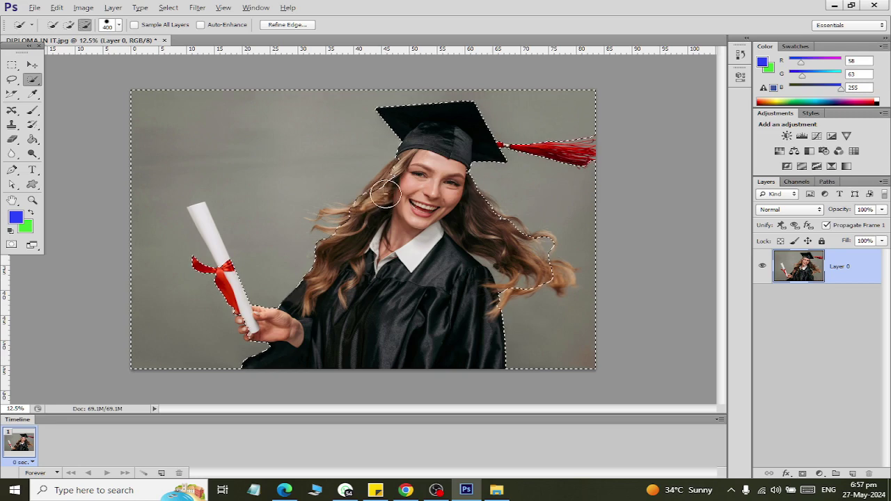
left_click_drag(399, 175, 383, 307)
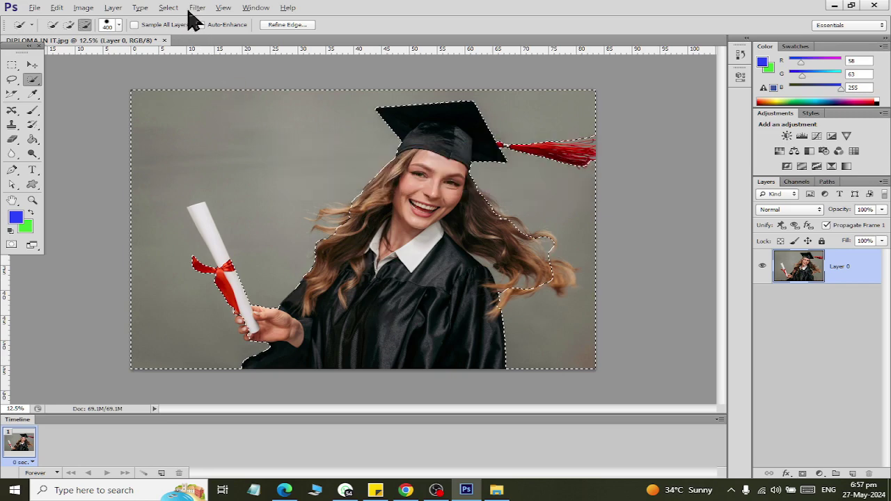
Invert the selection and copy the graduate onto a new Layer 1.
left_click(169, 8)
left_click(192, 62)
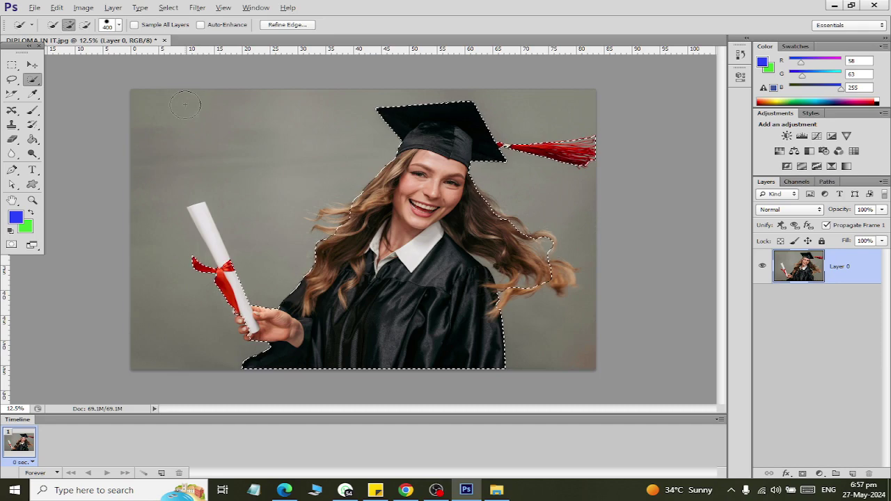
key("ctrl+j")
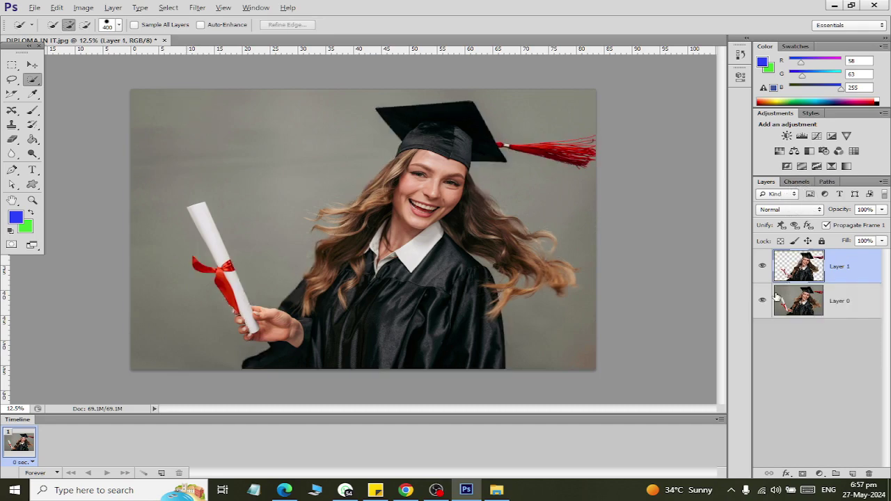
Hide Layer 0 so the graduate cut-out shows over transparency.
left_click(762, 303)
scroll(327, 212, "up", 1)
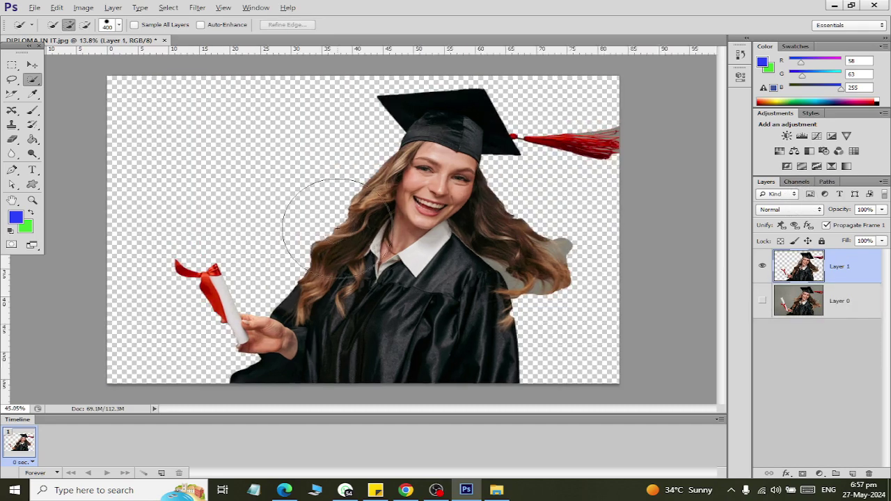
scroll(318, 199, "up", 4)
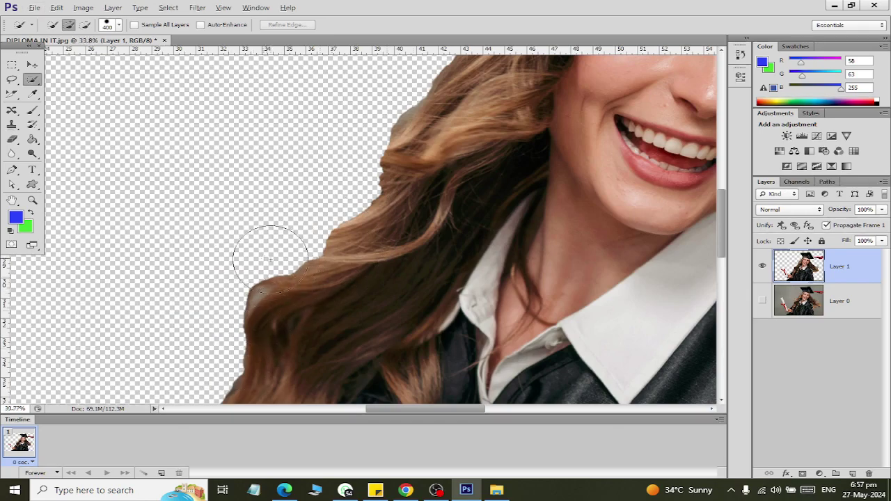
scroll(261, 254, "down", 2)
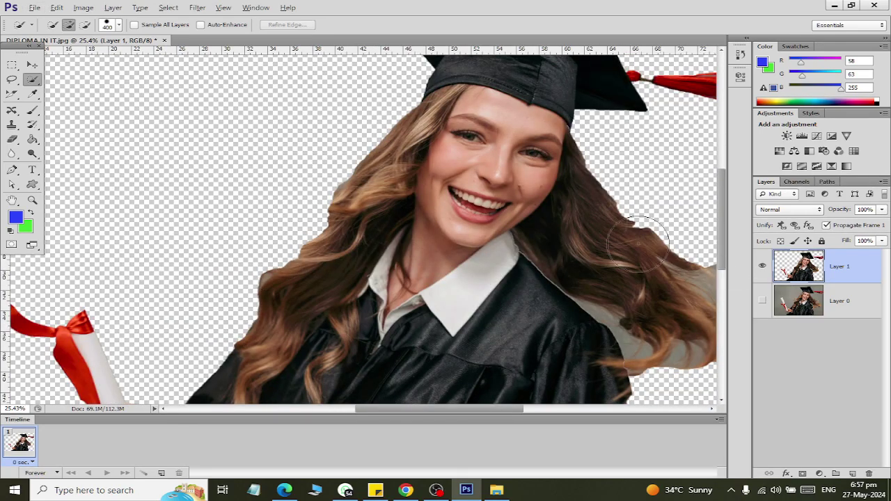
Pick the Smudge Tool, enlarge the brush to 250, and smudge the hair edge.
right_click(15, 162)
left_click(53, 178)
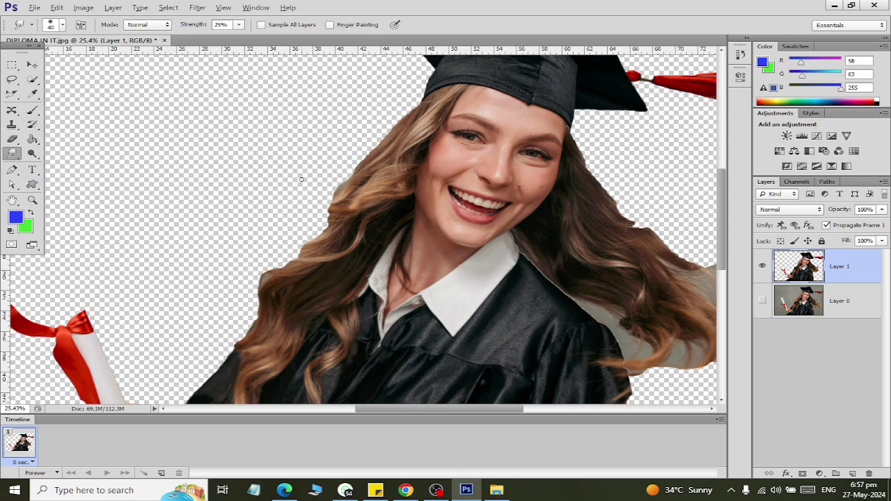
scroll(302, 180, "up", 1)
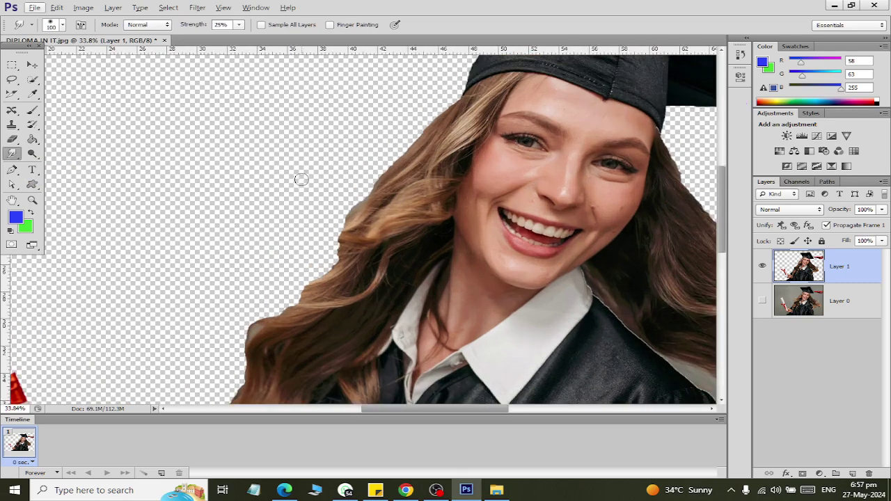
key("bracketright")
key("bracketright")
mouse_move(315, 277)
left_mouse_down()
mouse_move(350, 209)
mouse_move(325, 263)
left_mouse_up()
left_click(345, 491)
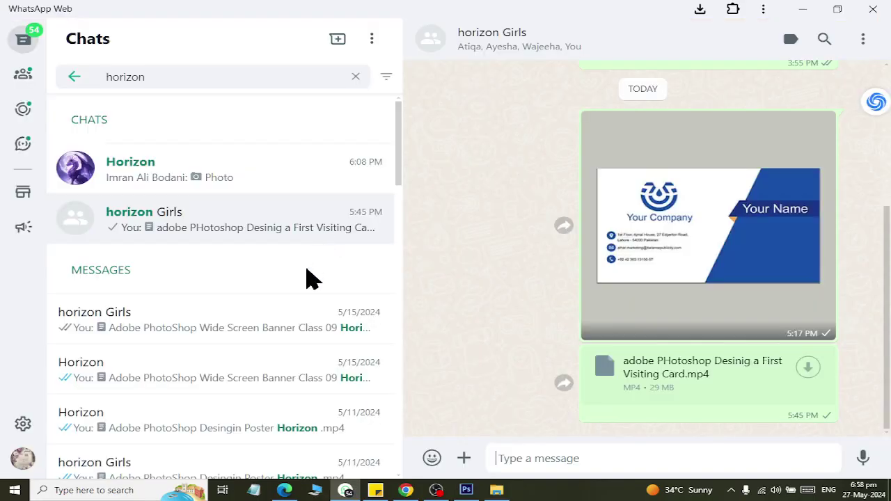
key("alt+Tab")
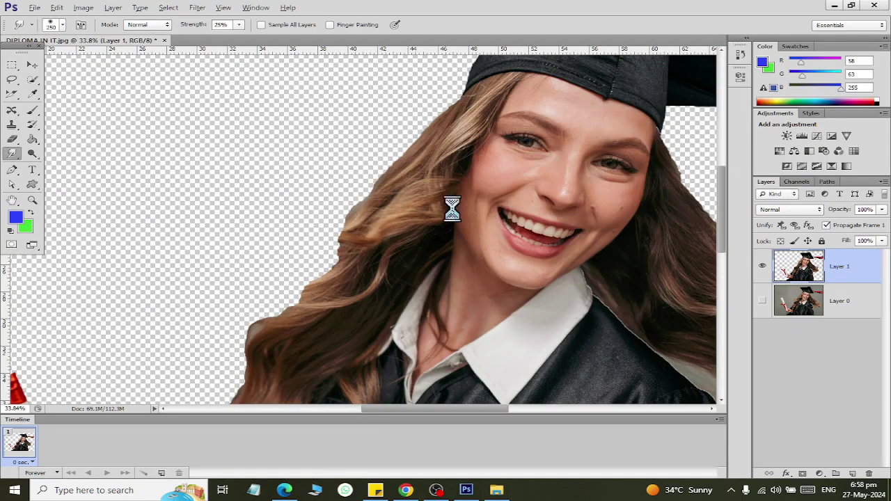